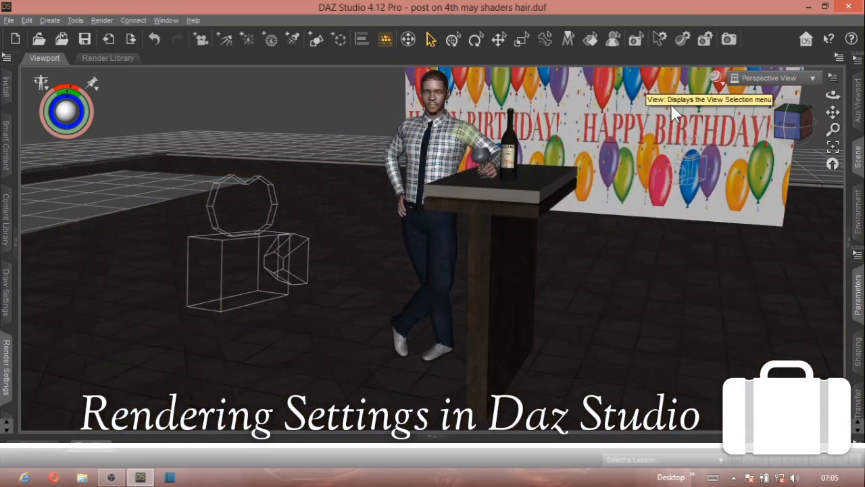
- Look at the scene through Camera 3 [Portrait DoF] and open the render settings
left_click(786, 80)
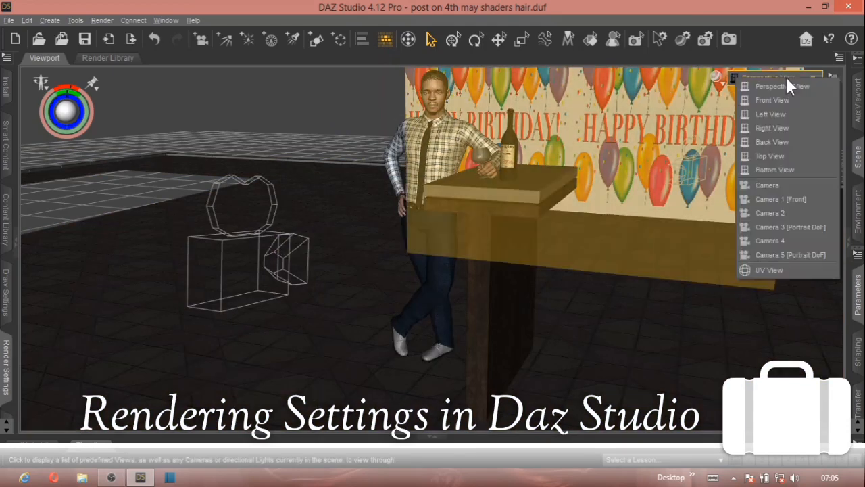
left_click(792, 227)
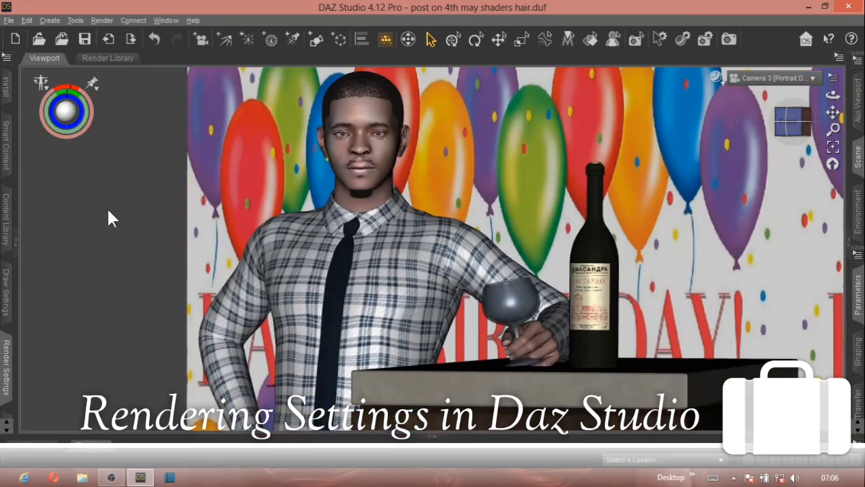
left_click(5, 369)
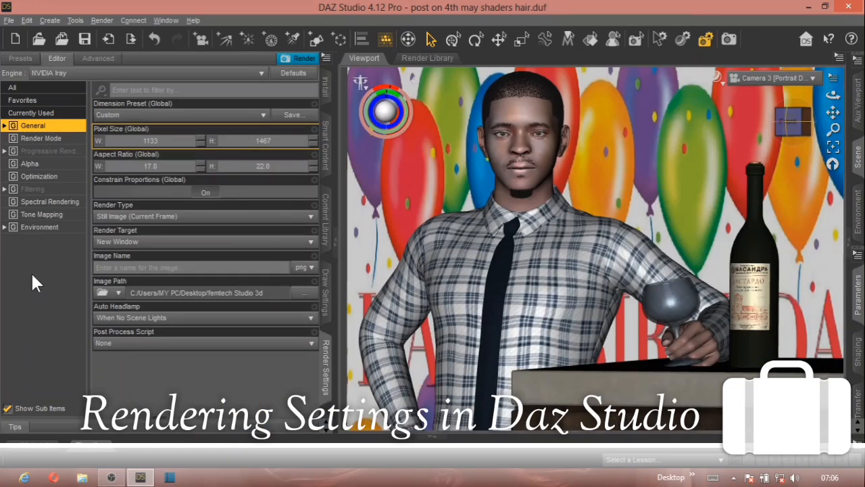
- Locate Render Settings in the list of available panes
left_click(167, 19)
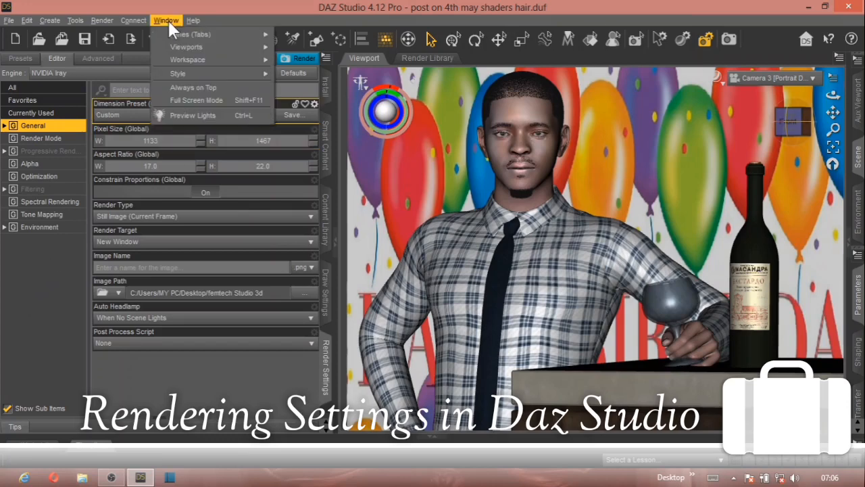
mouse_move(202, 38)
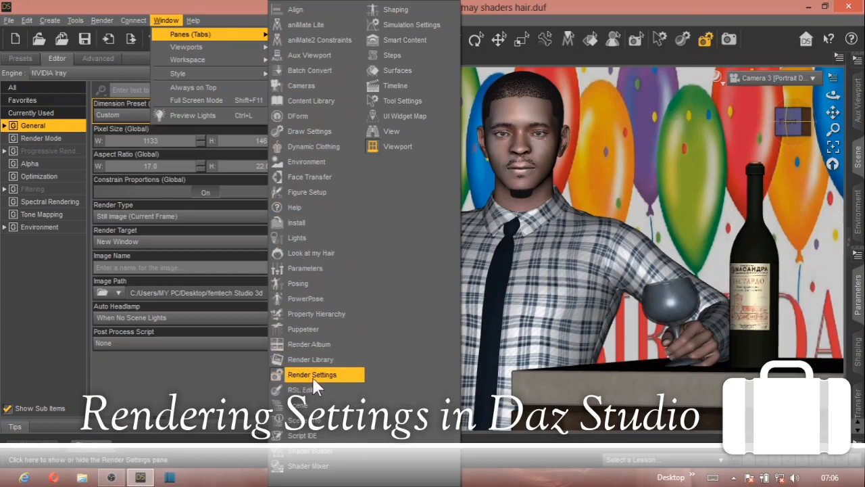
left_click(367, 365)
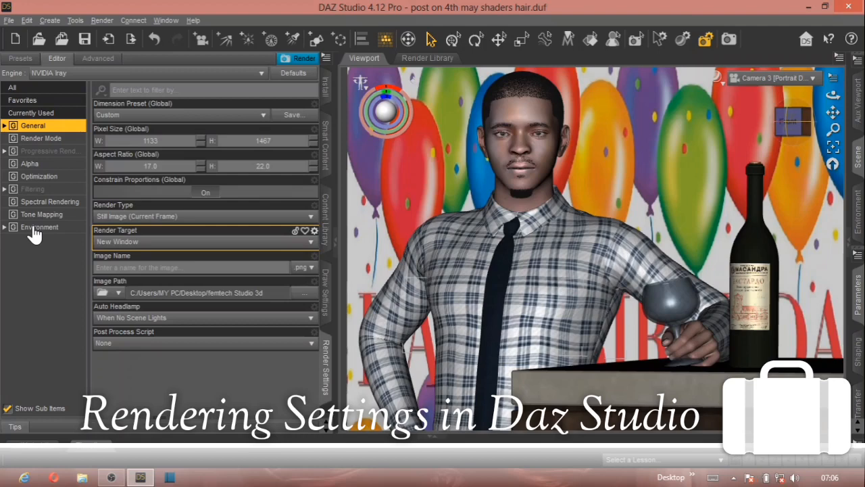
- Examine the advanced hardware options and the available render engines, and return to the render settings editor
left_click(98, 61)
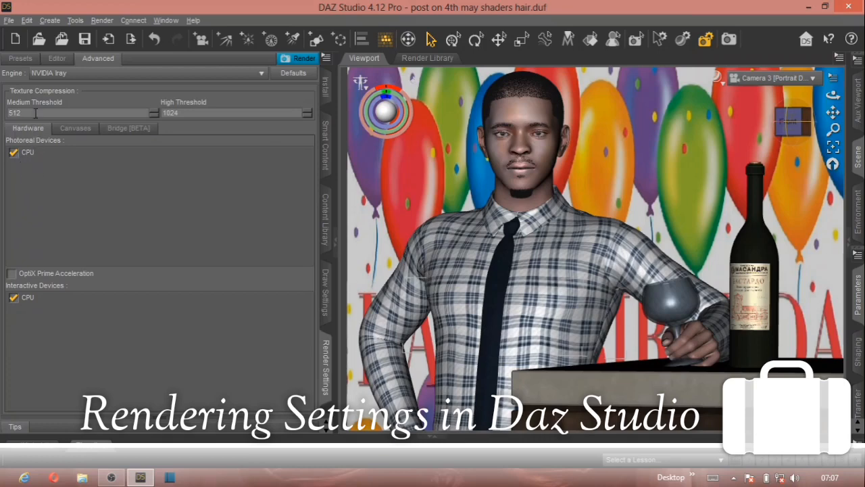
left_click(249, 76)
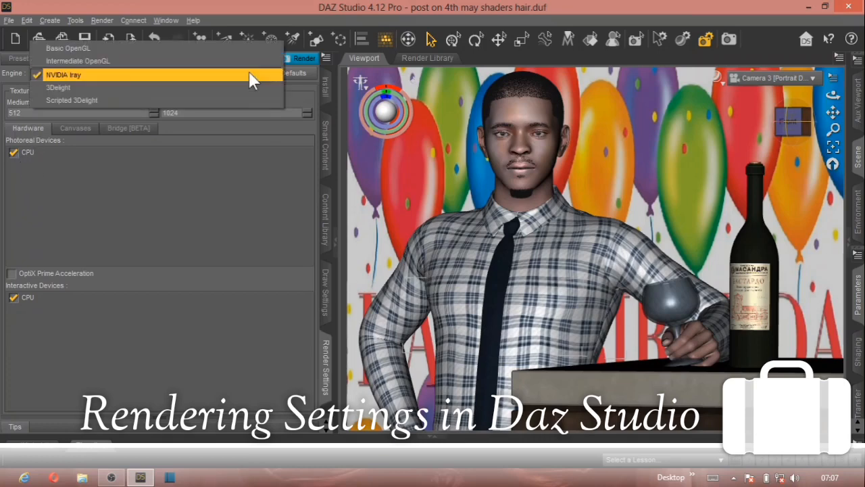
left_click(60, 77)
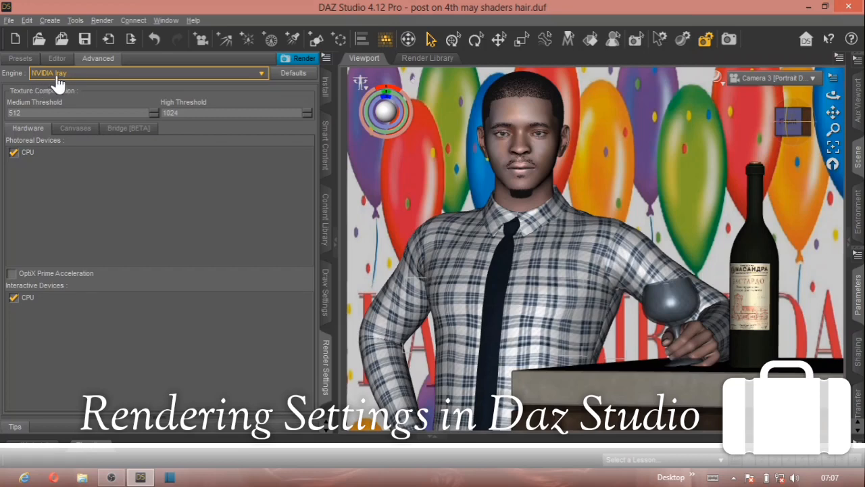
left_click(60, 76)
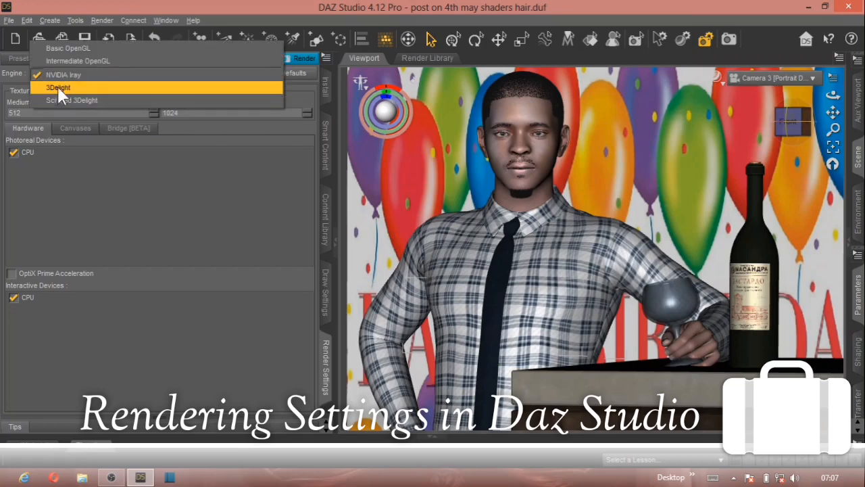
left_click(10, 75)
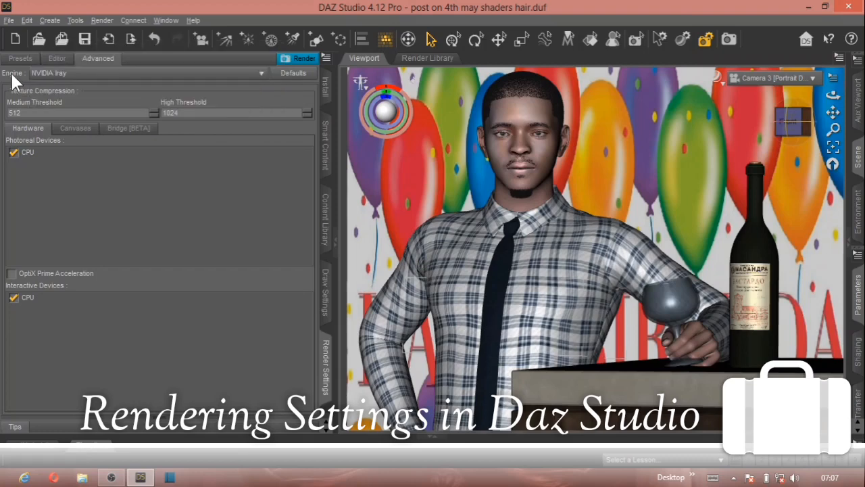
left_click(56, 60)
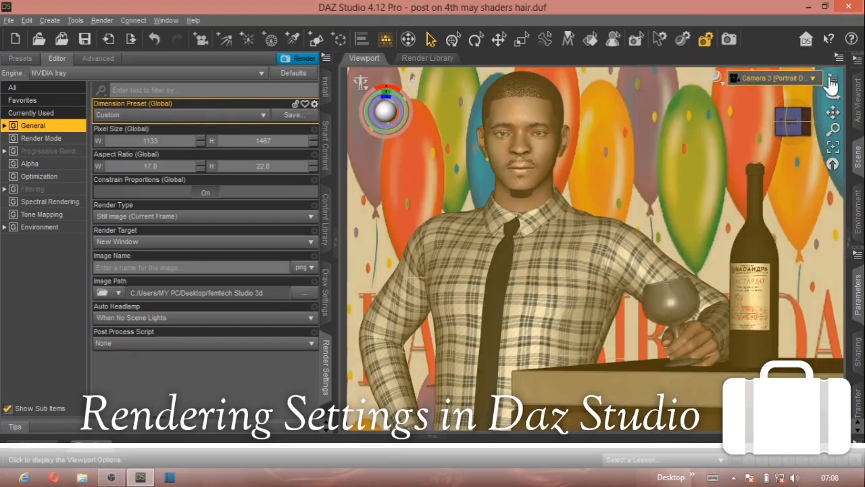
- Show the aspect frame in the viewport
left_click(833, 80)
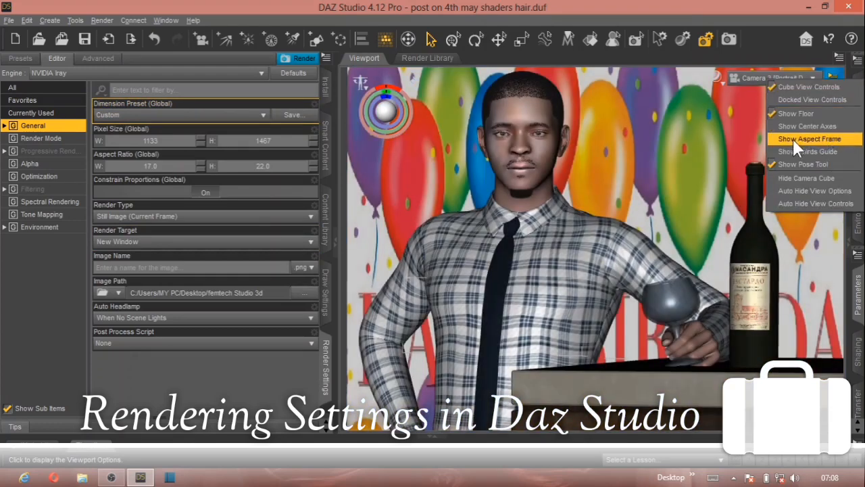
left_click(814, 141)
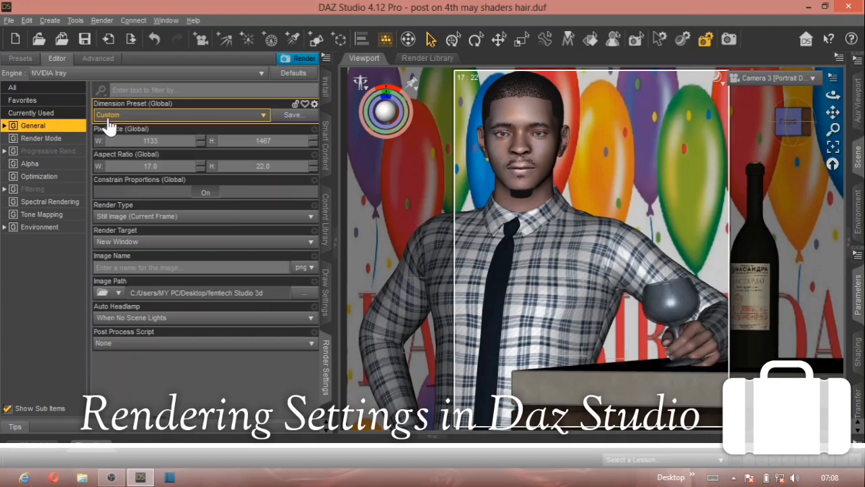
- Try the Active Viewport dimension preset and view the scene with the render settings collapsed
left_click(107, 115)
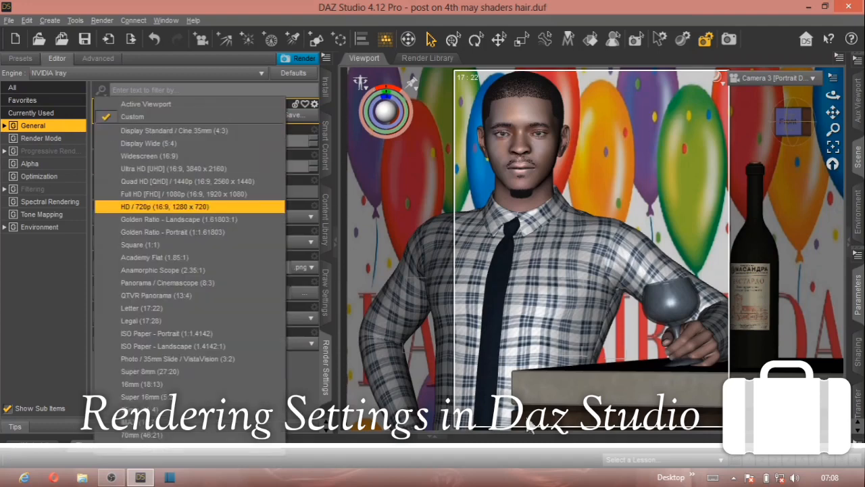
left_click(150, 105)
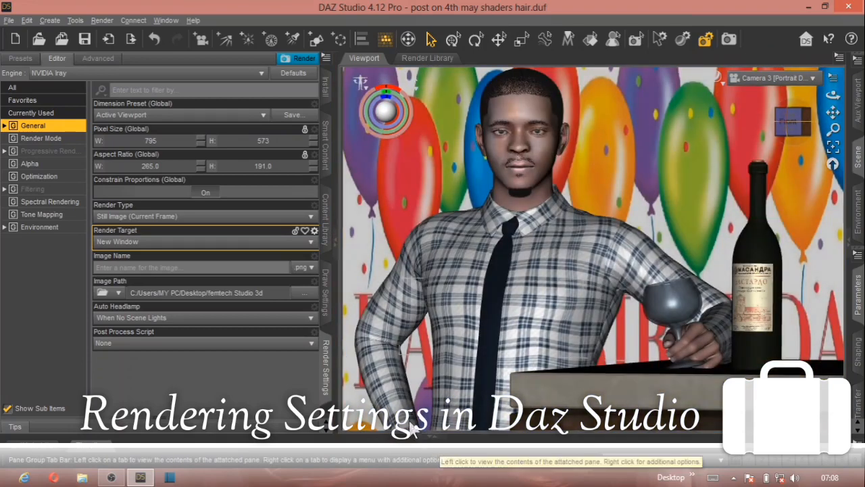
left_click(333, 236)
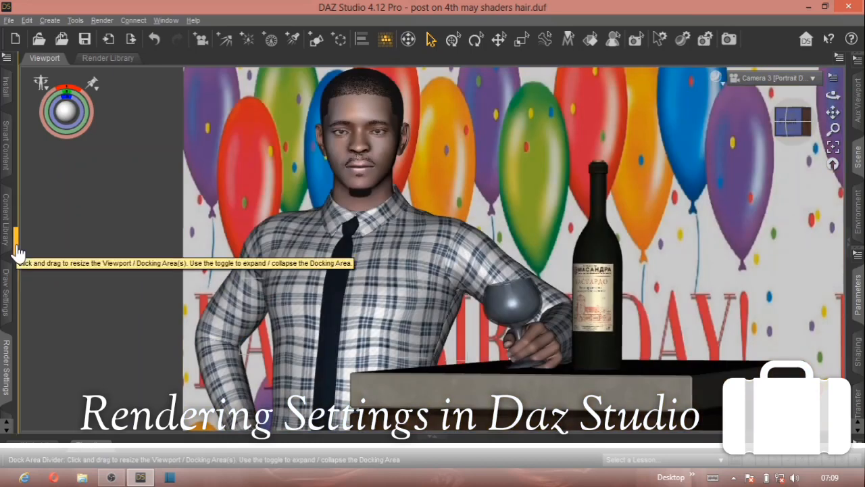
- Try the Square (1:1) dimension preset and check its framing with the render settings collapsed
left_click(16, 246)
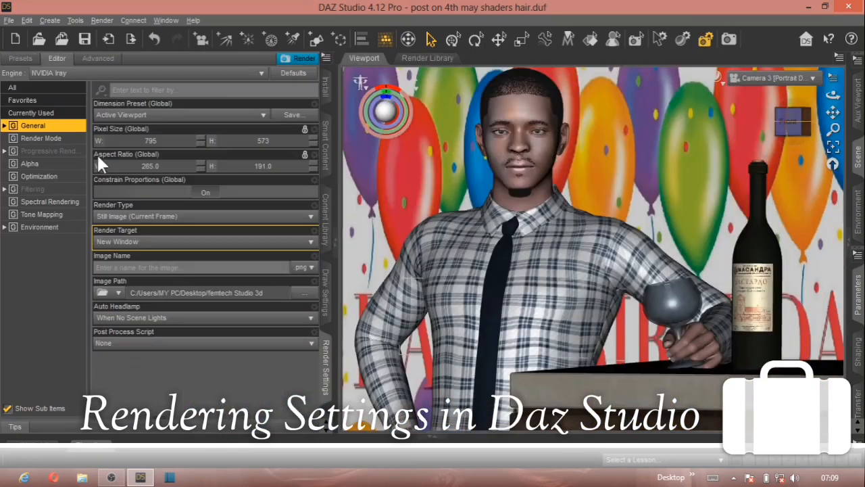
left_click(159, 116)
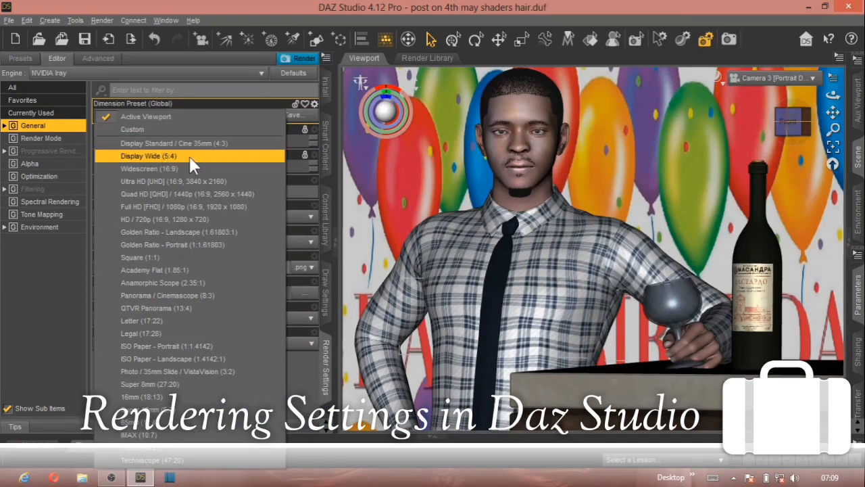
left_click(197, 257)
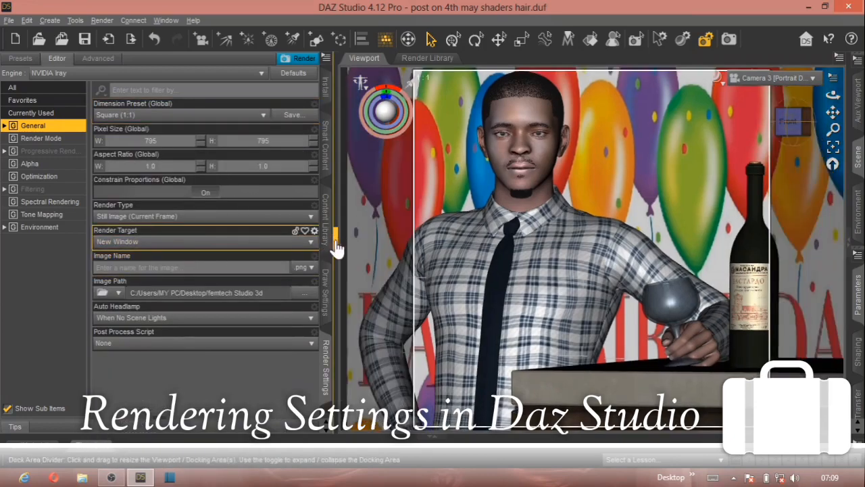
left_click(333, 246)
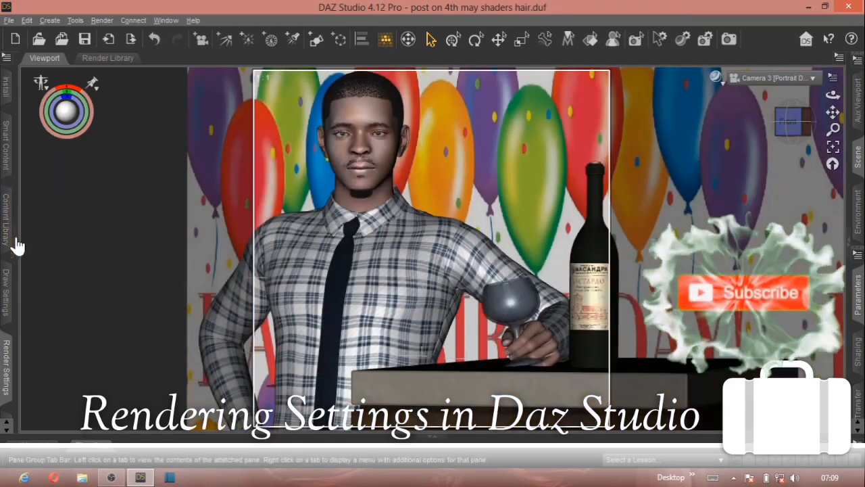
- Reopen the render settings and set the dimension preset to Display Wide (5:4)
left_click(18, 247)
left_click(163, 122)
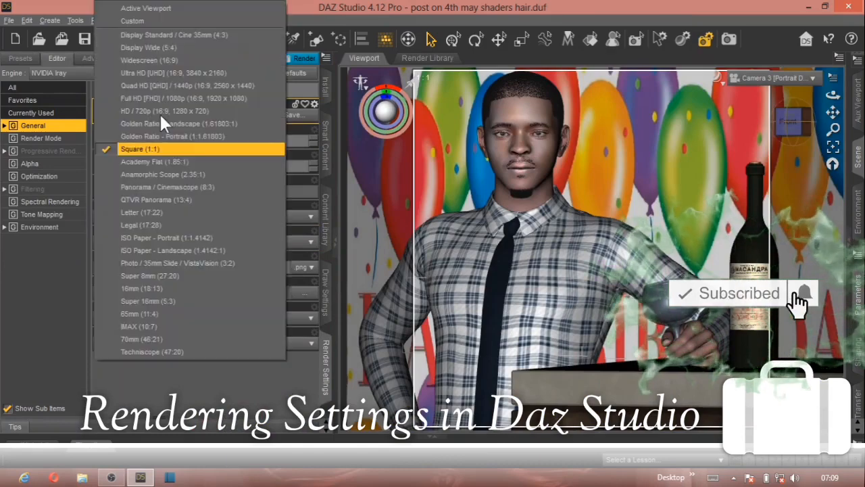
left_click(157, 47)
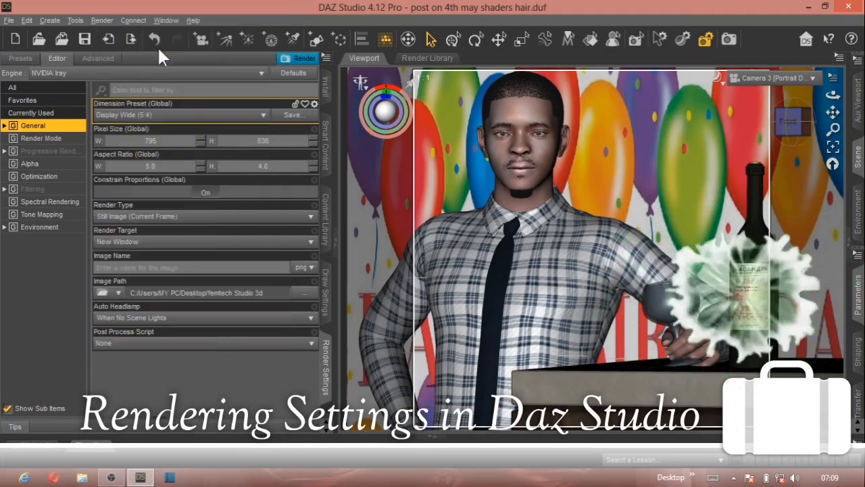
- Collapse the render settings and pan the Camera 3 view slightly so the man's bent arm fits inside the aspect frame
left_click(331, 242)
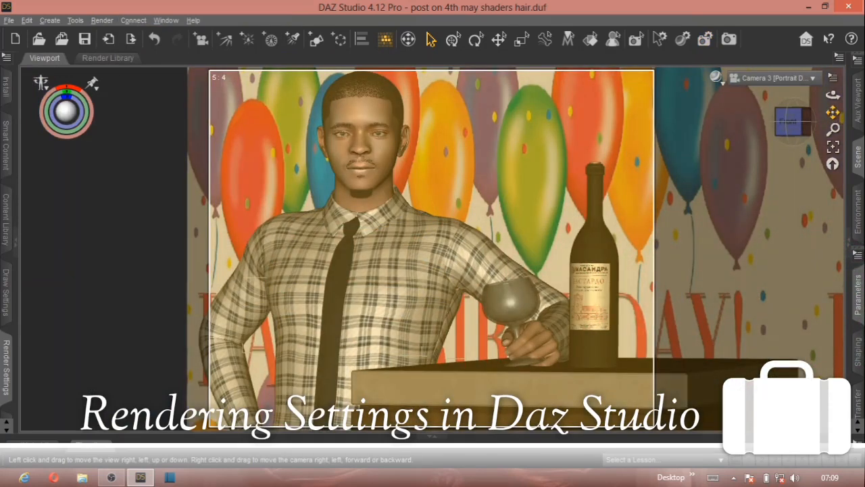
left_click_drag(833, 112, 840, 112)
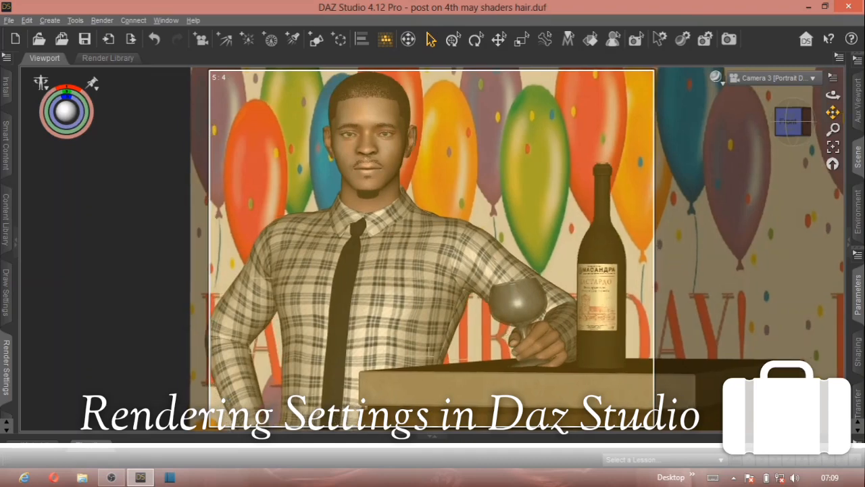
left_click_drag(832, 112, 832, 114)
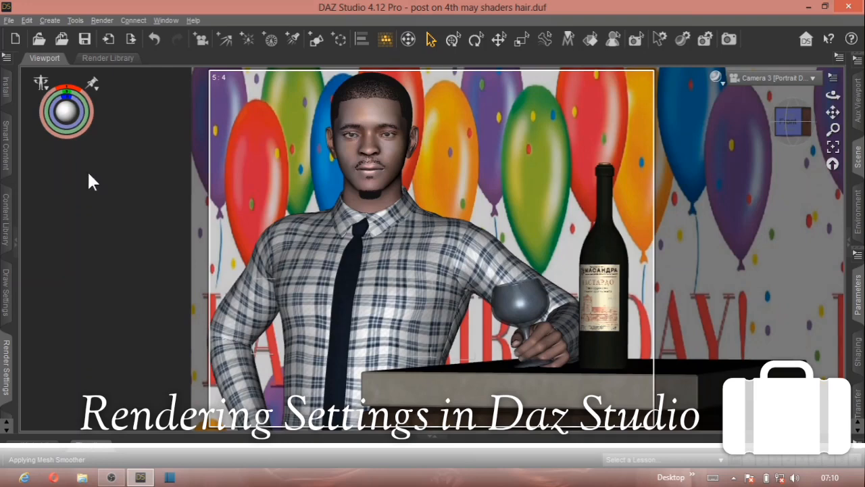
- Reopen the render settings and expand the Timeline below the viewport
left_click(8, 365)
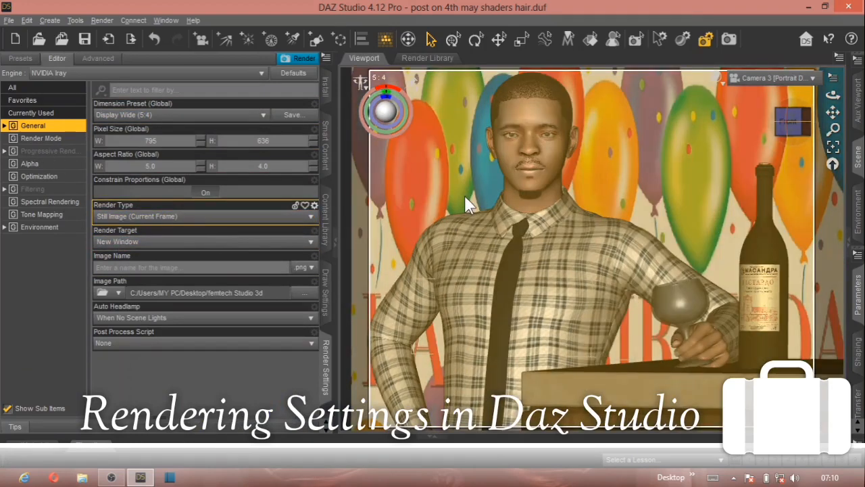
left_click(436, 440)
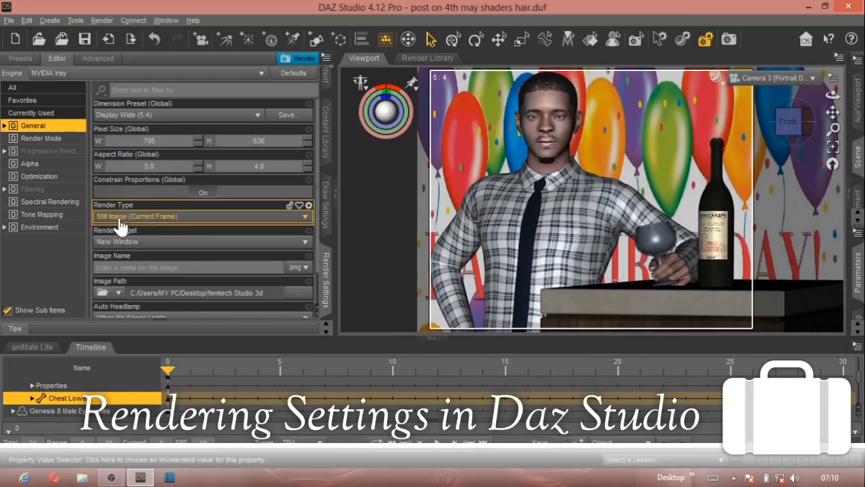
- Examine the Render Type options in the General render settings without changing the selected type
scroll(147, 229, "down", 1)
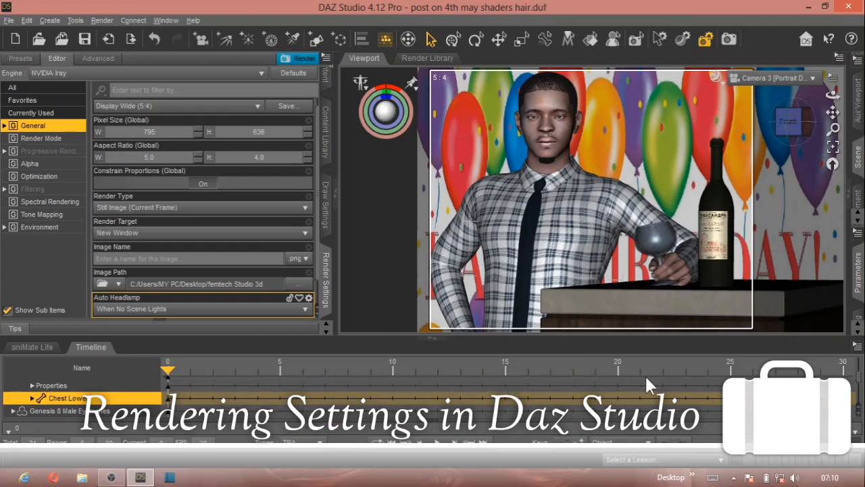
left_click(136, 208)
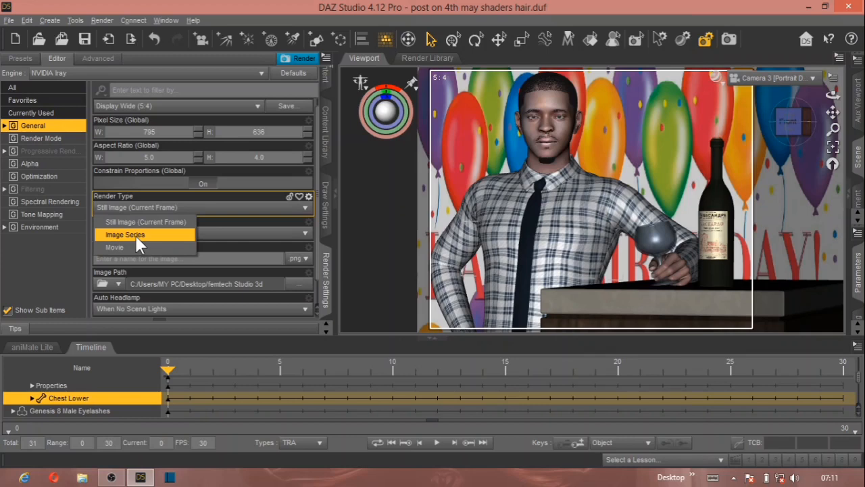
left_click(55, 255)
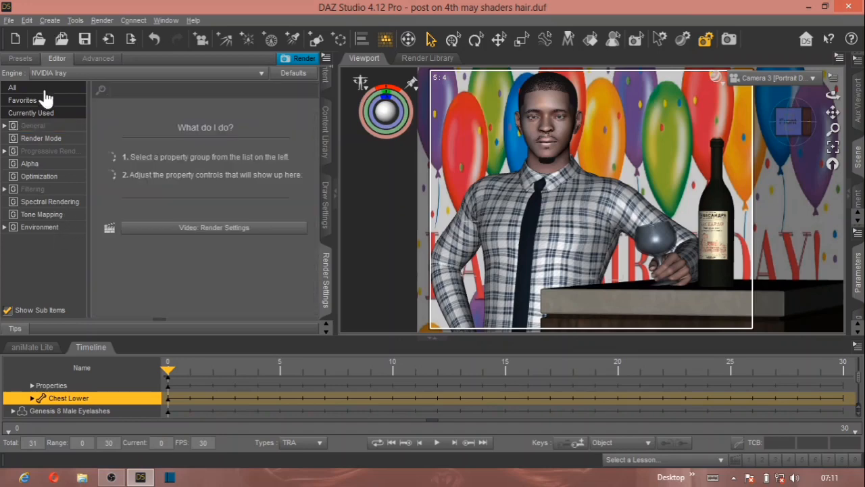
left_click(44, 129)
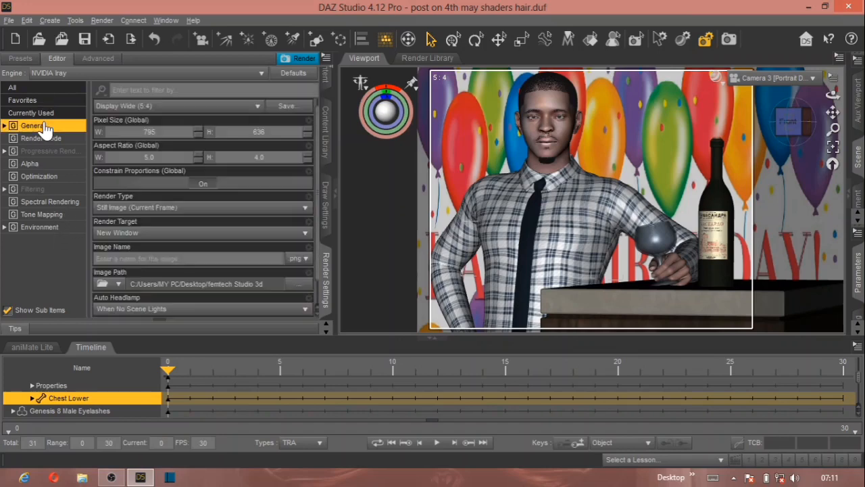
left_click(161, 215)
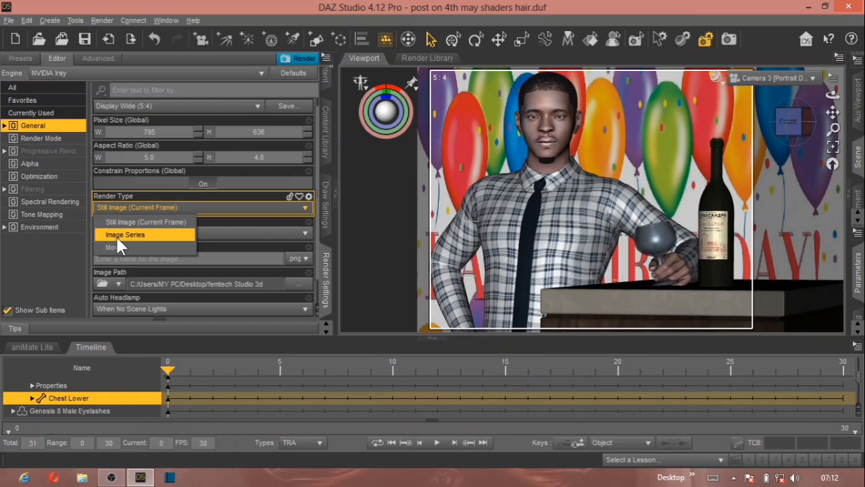
left_click(36, 264)
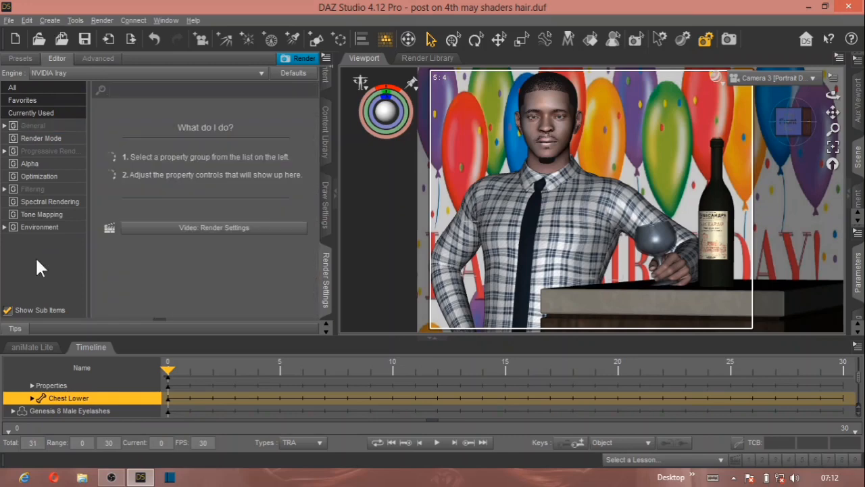
left_click(21, 127)
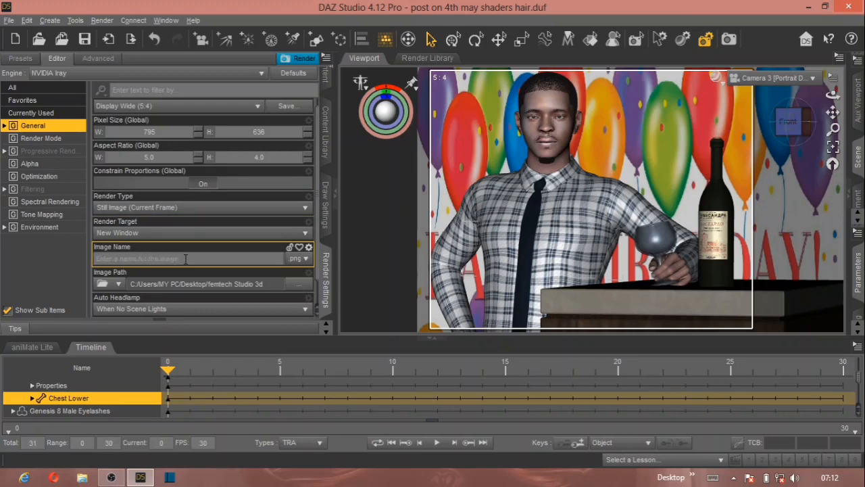
- Set the rendered image's file format to .jpg and recheck the available formats, keeping .jpg selected
left_click(298, 258)
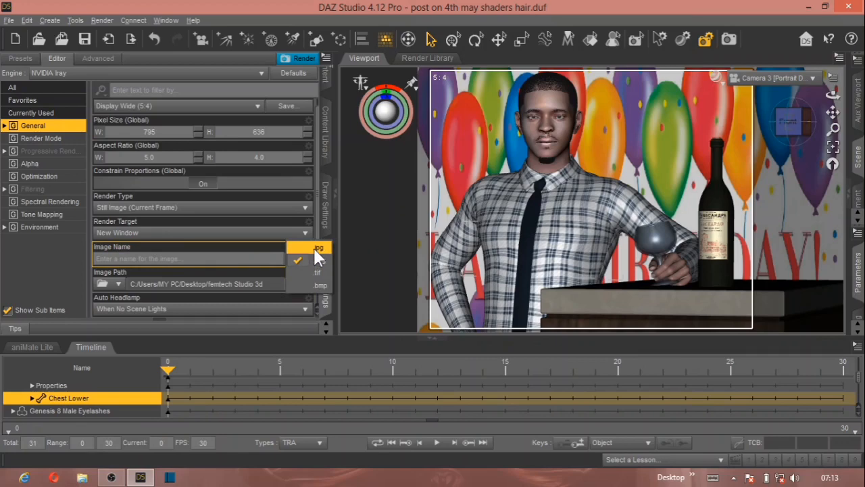
left_click(318, 249)
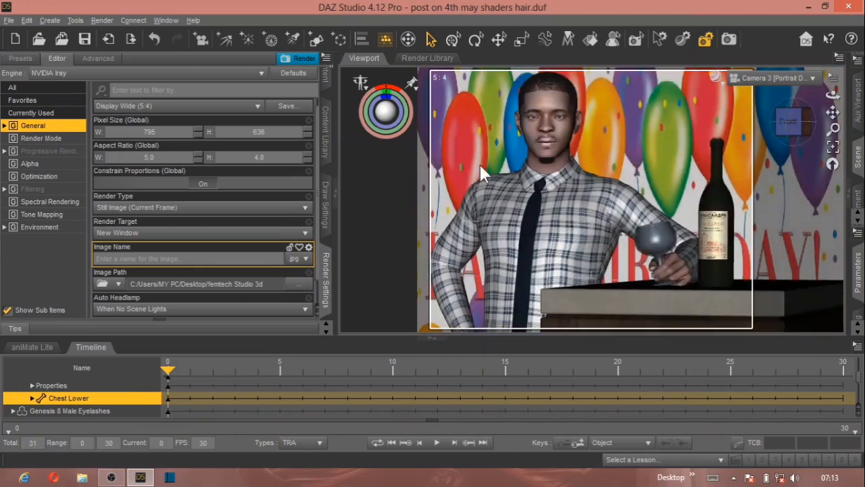
left_click(300, 261)
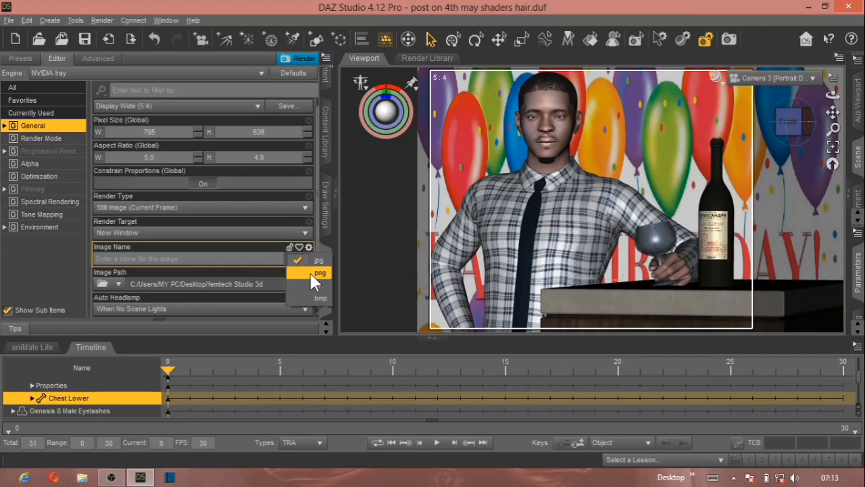
left_click(317, 260)
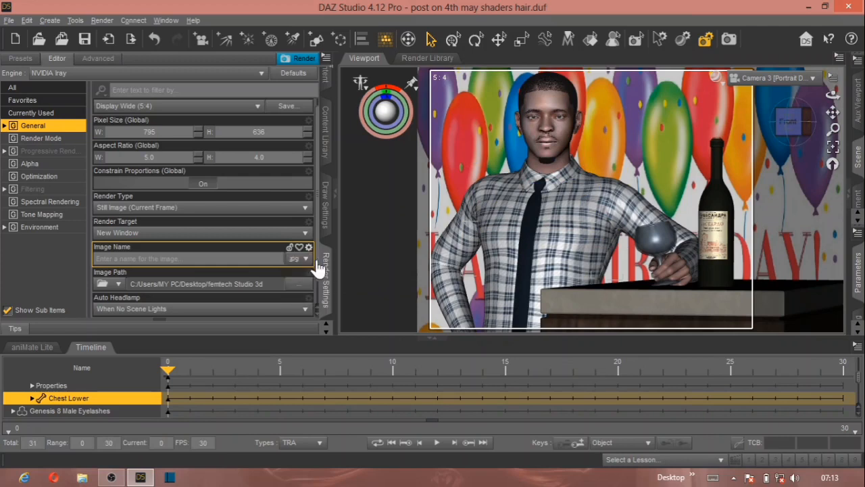
- Review the Render Mode and Progressive Rendering settings and set the viewport's draw style to NVIDIA Iray
scroll(168, 264, "down", 1)
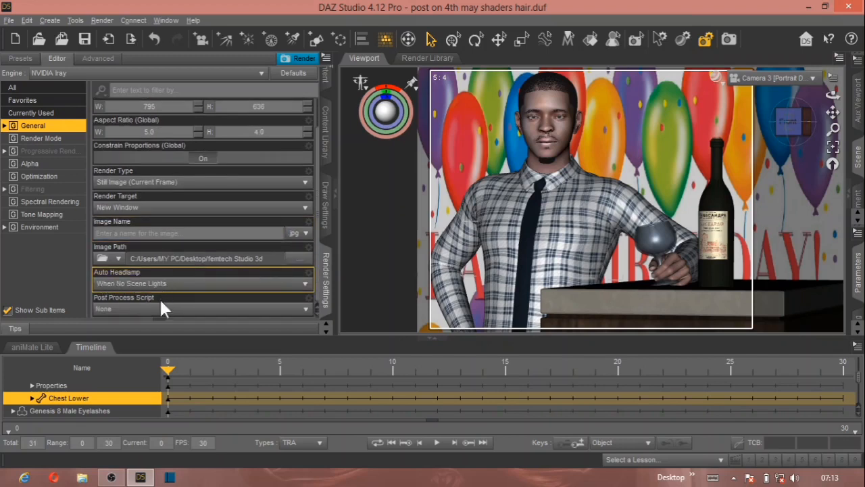
left_click(42, 140)
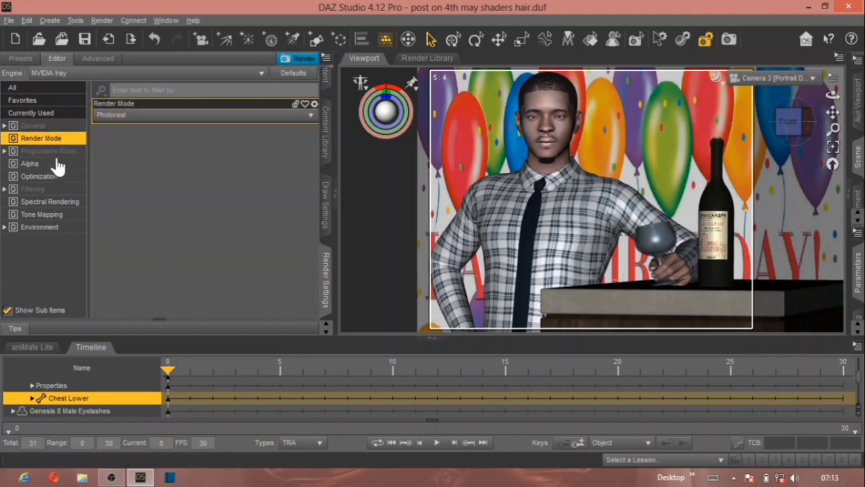
left_click(33, 152)
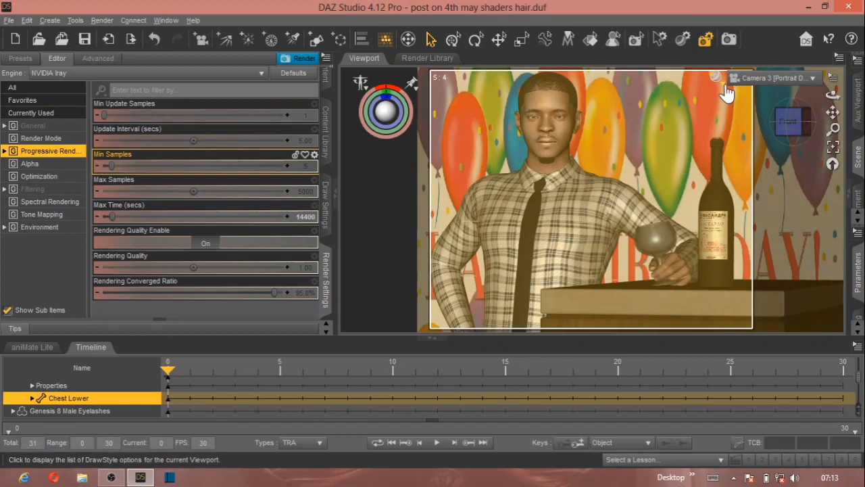
left_click(718, 77)
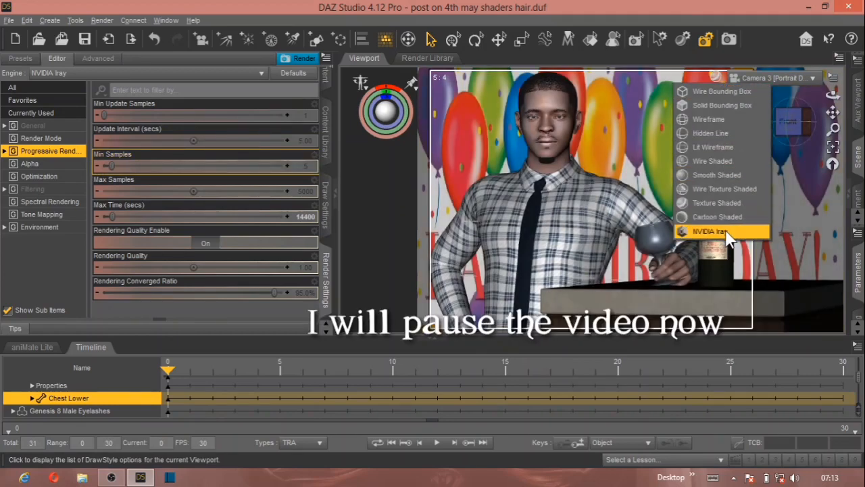
left_click(717, 232)
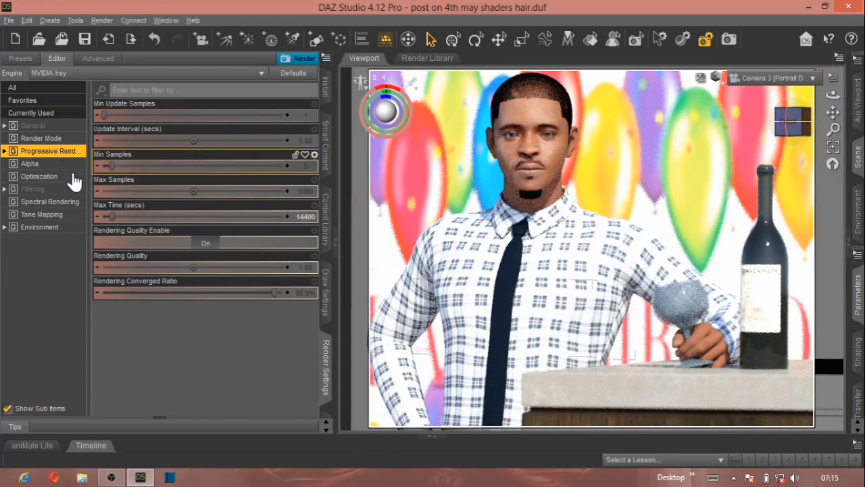
- Set the Environment Mode in the Environment render settings to Sun-Sky Only
left_click(37, 233)
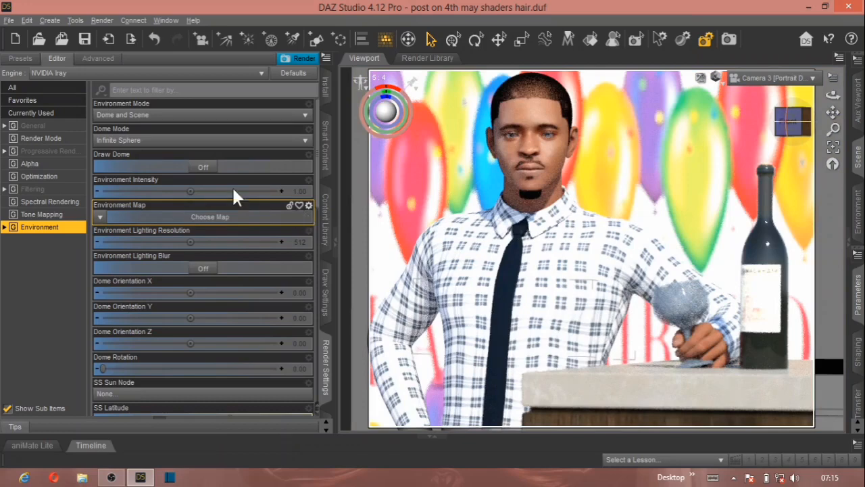
left_click(153, 120)
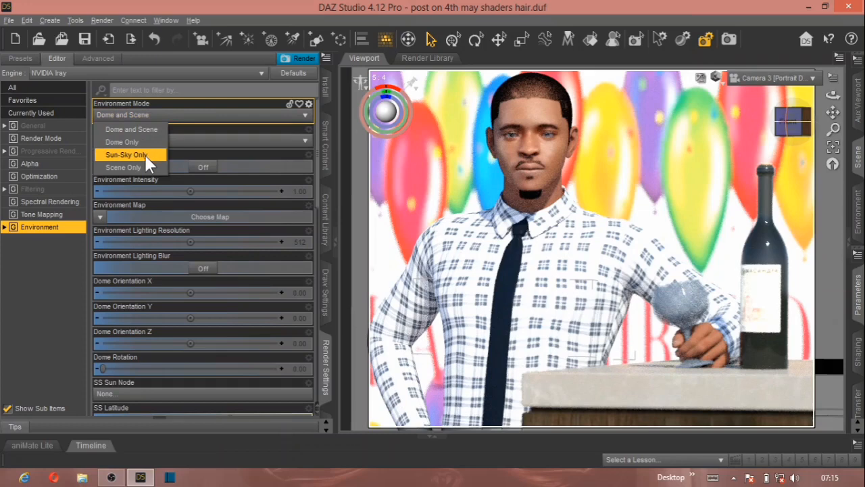
left_click(127, 155)
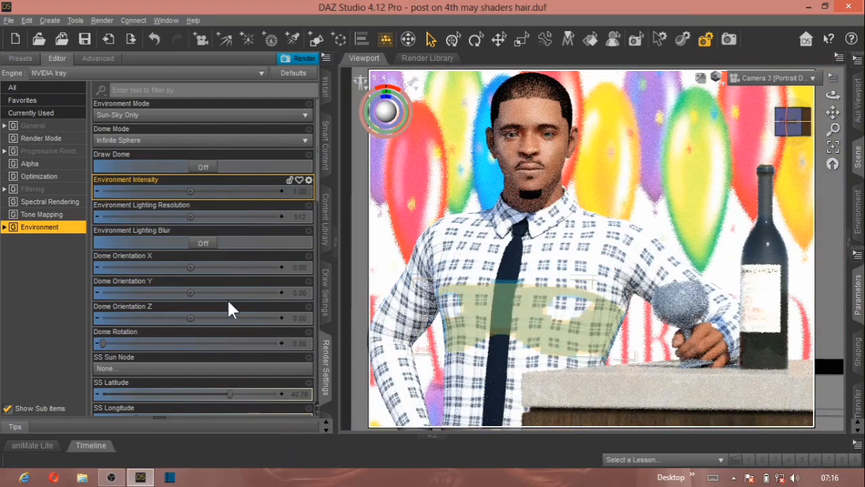
- Set the SS Time of the Sun-Sky environment to 18:00:00
scroll(227, 300, "down", 3)
scroll(229, 308, "down", 2)
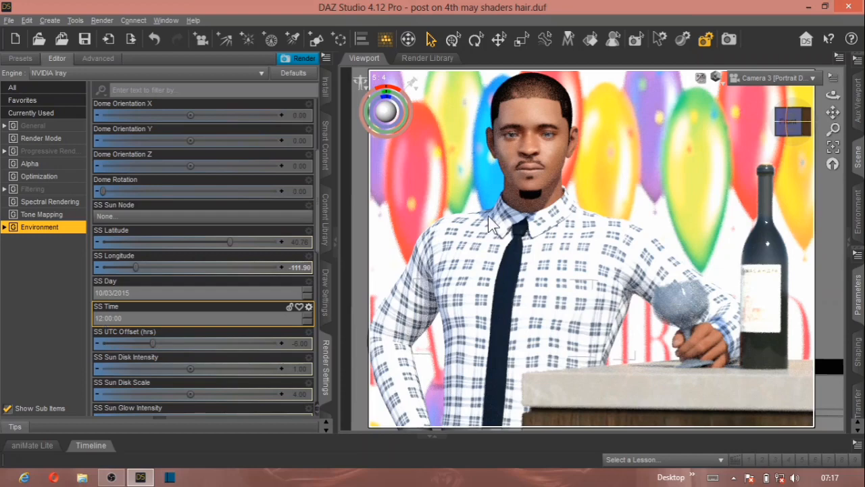
double_click(97, 318)
type("18")
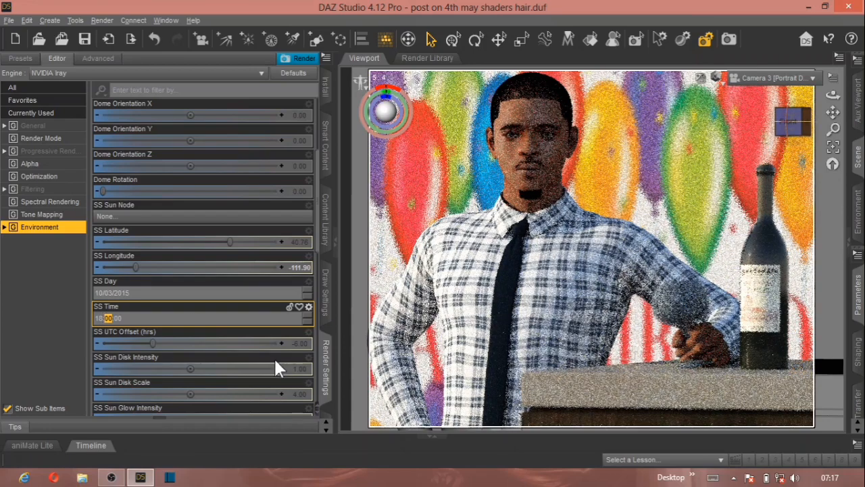
type("00")
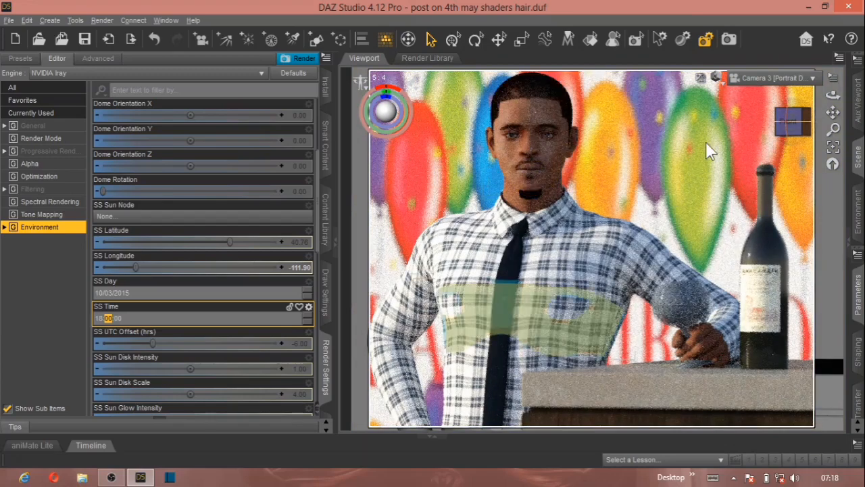
type("00")
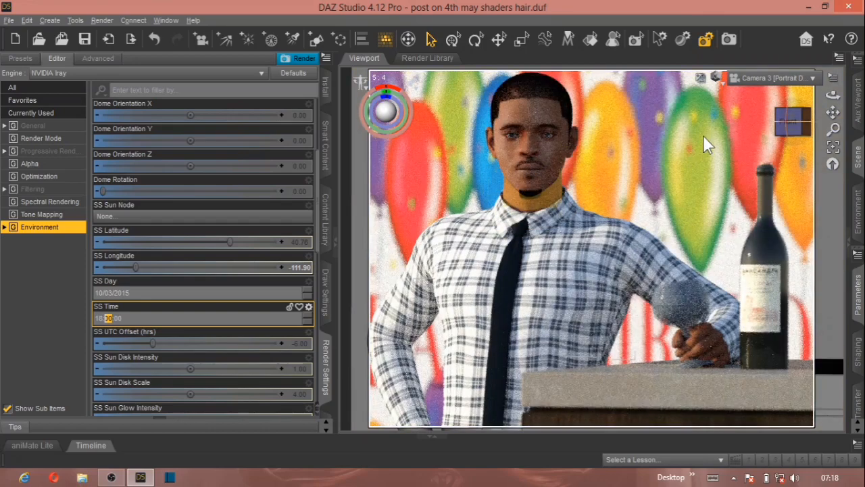
type("00")
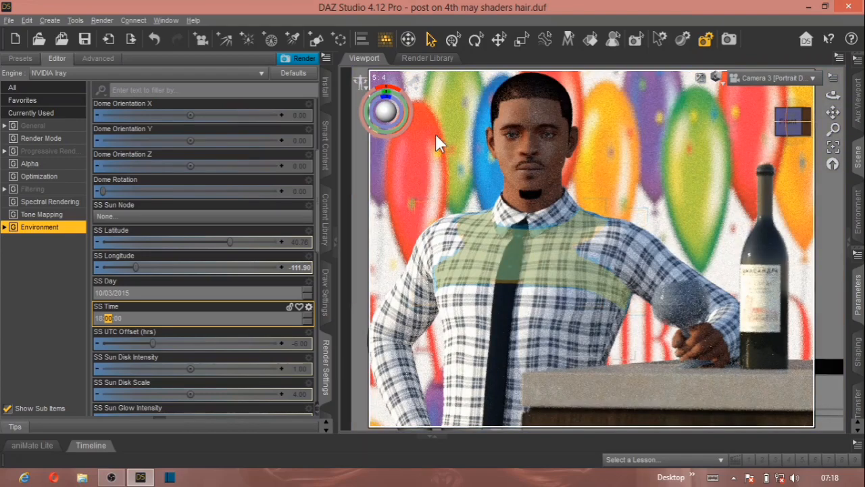
- Collapse the Genesis 8 Male hierarchy in the scene list, make the figure and the Plane unselectable in the viewport, and hide the side panes
left_click(851, 251)
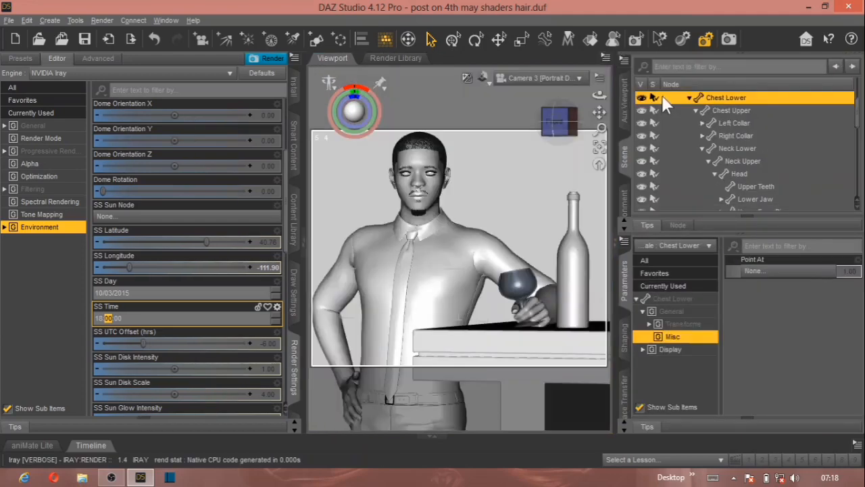
scroll(661, 94, "up", 2)
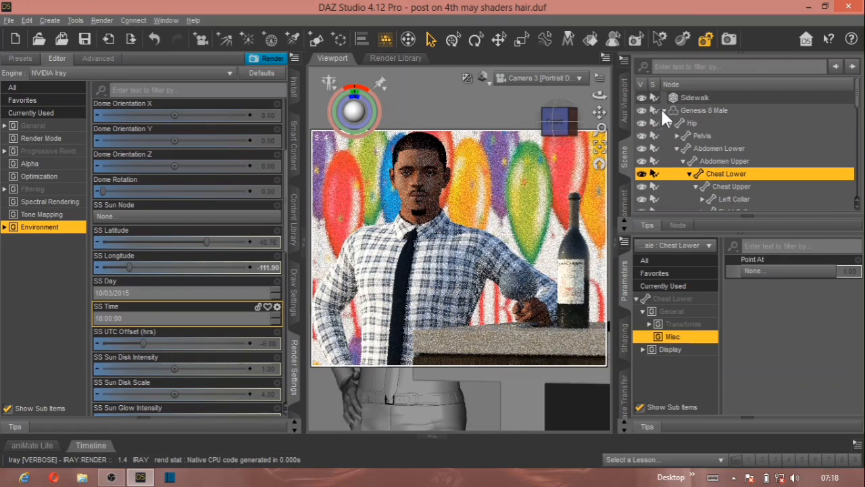
left_click(663, 110)
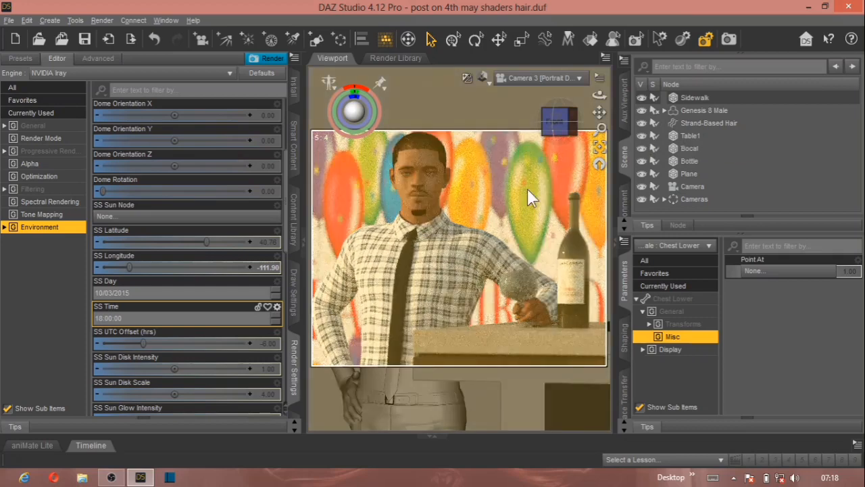
left_click(655, 173)
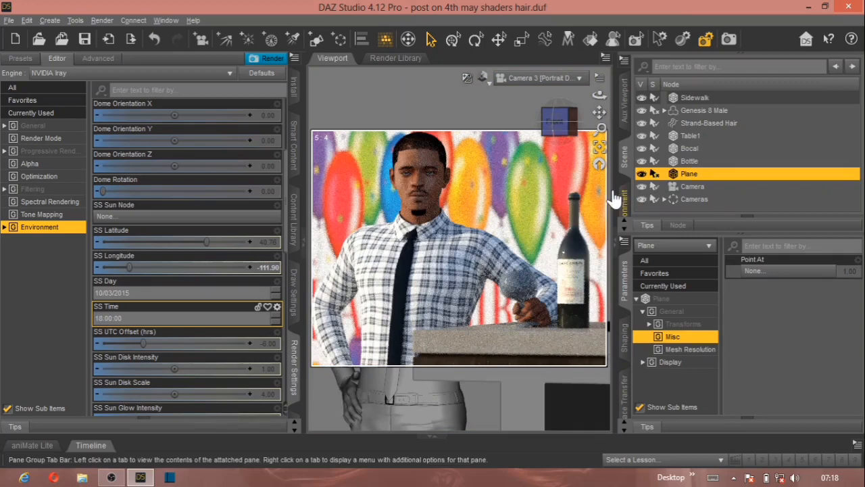
left_click(614, 247)
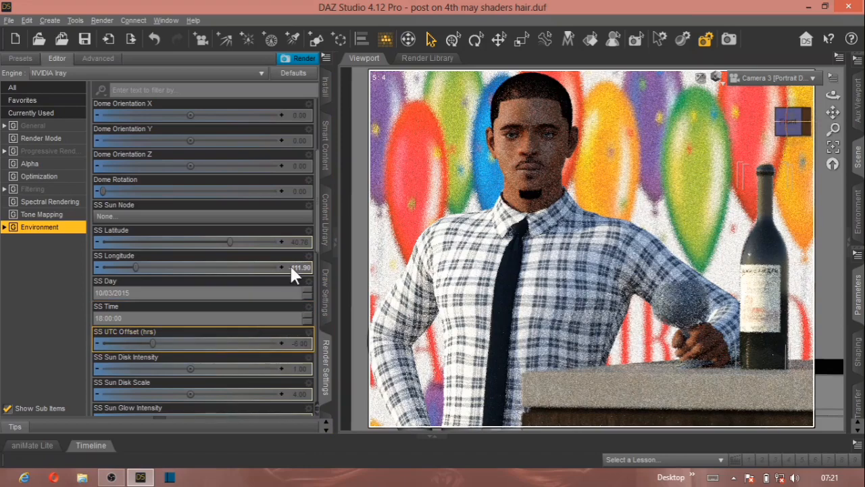
- Set the SS Time to 15:00:00 in the Environment settings
scroll(189, 289, "down", 3)
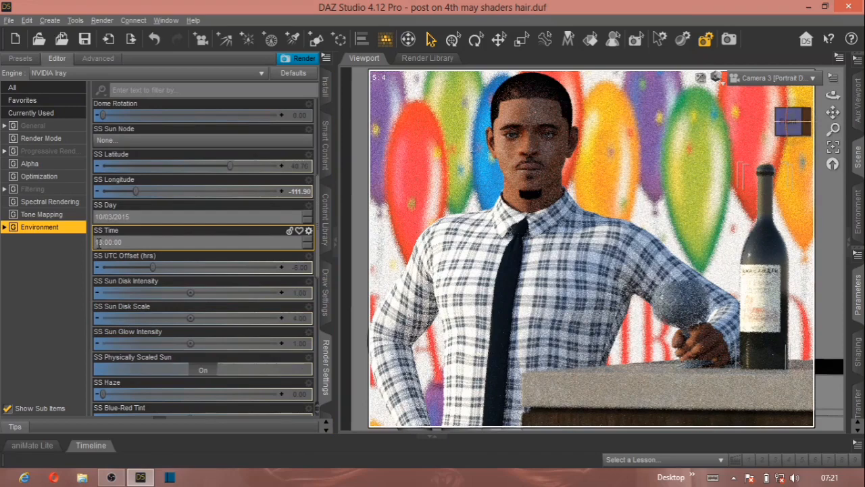
left_click_drag(99, 243, 103, 243)
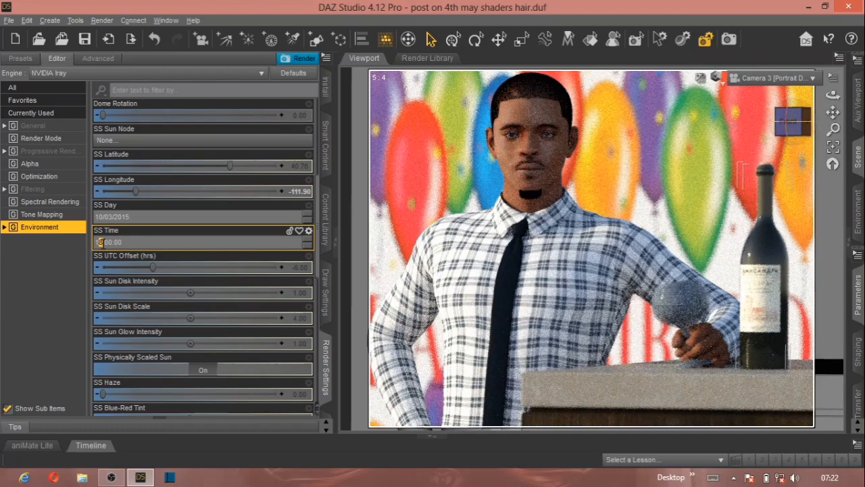
type("15")
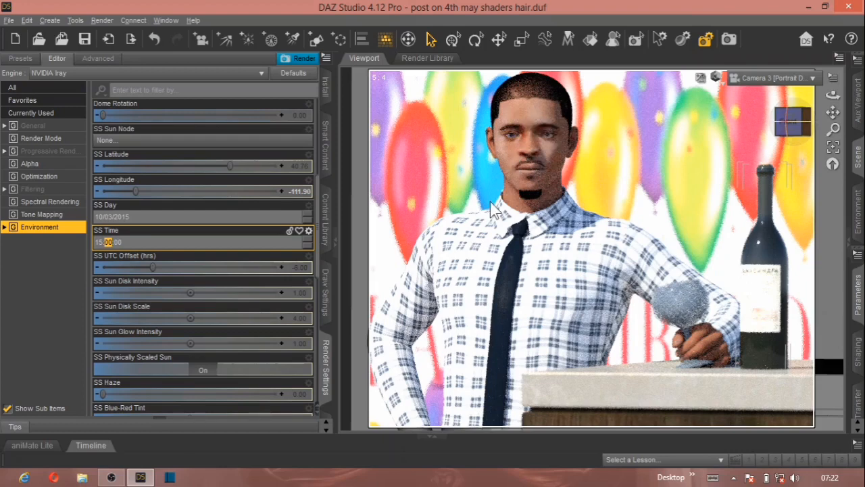
- Set the SS Time to 13:30:00 for the sun lighting
left_click(100, 243)
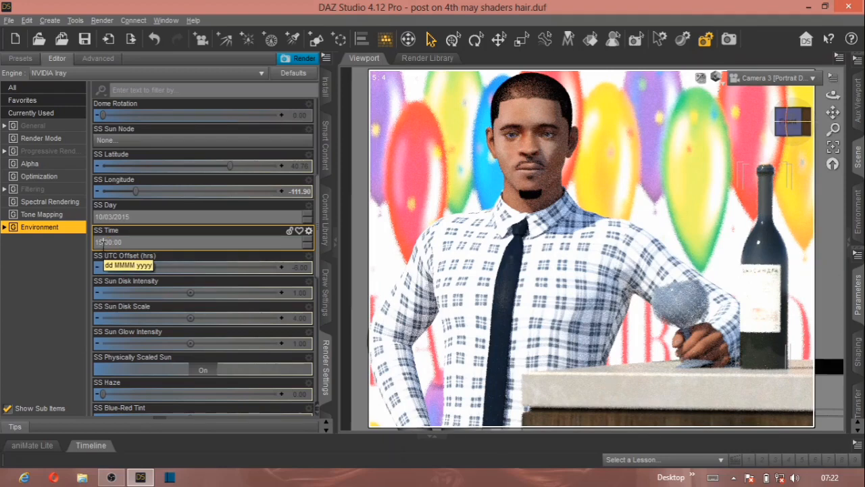
key("BackSpace")
type("3:")
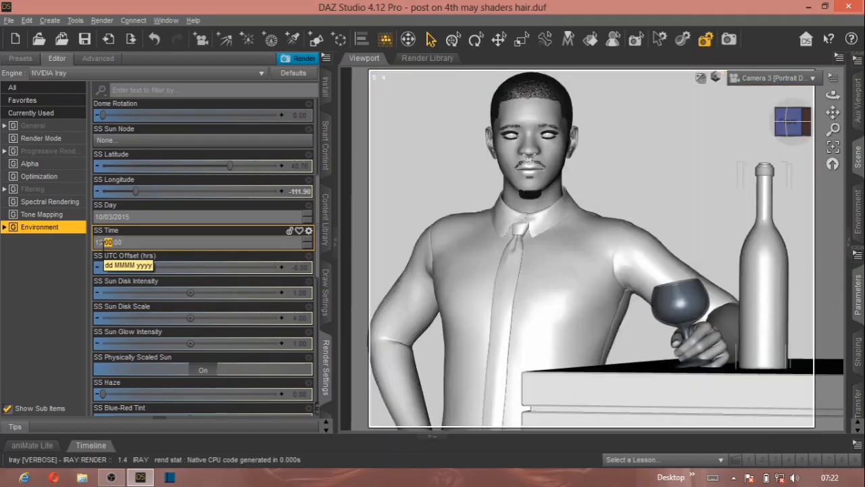
type("30")
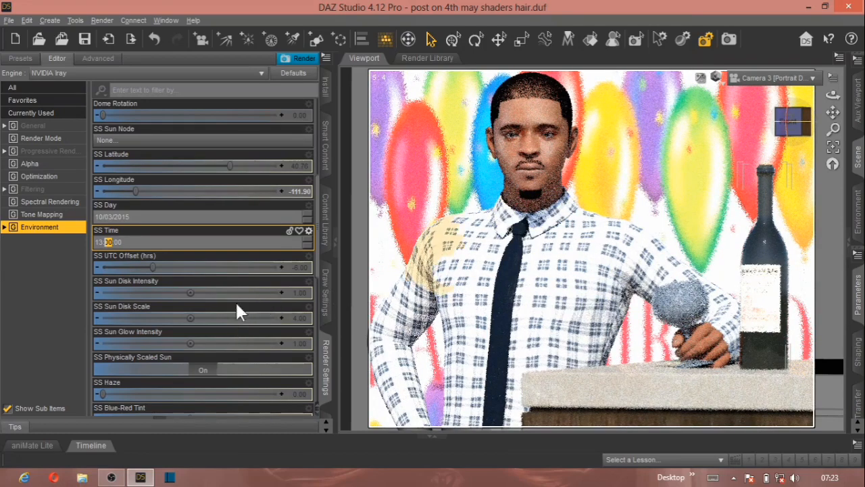
- Try lowering the Ground Shadow Intensity to -1.03 in the Environment settings
scroll(195, 345, "down", 4)
scroll(195, 348, "down", 1)
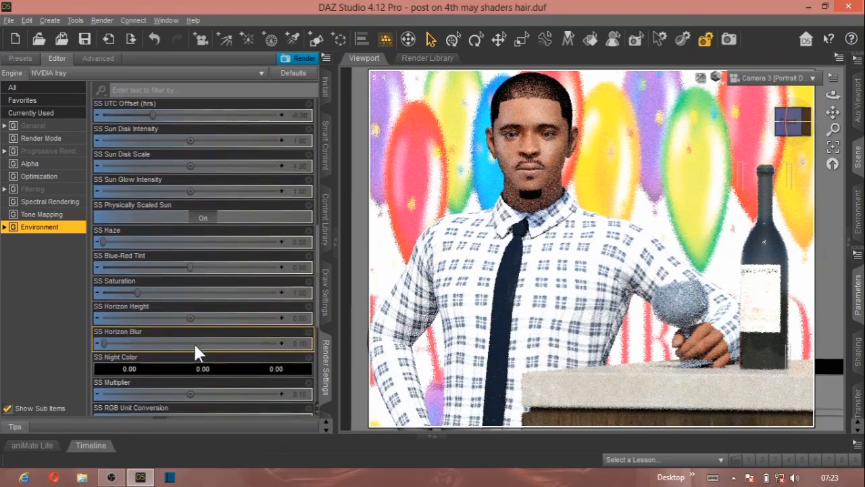
scroll(184, 352, "down", 4)
scroll(181, 344, "down", 3)
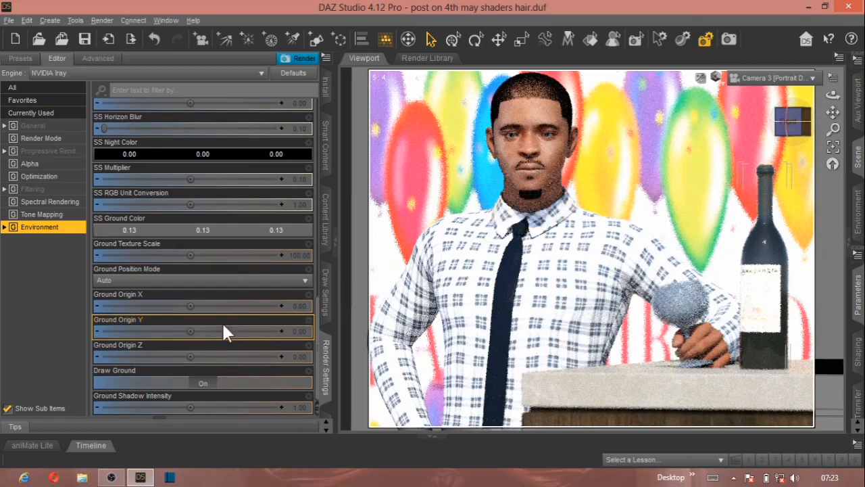
left_click_drag(192, 408, 168, 407)
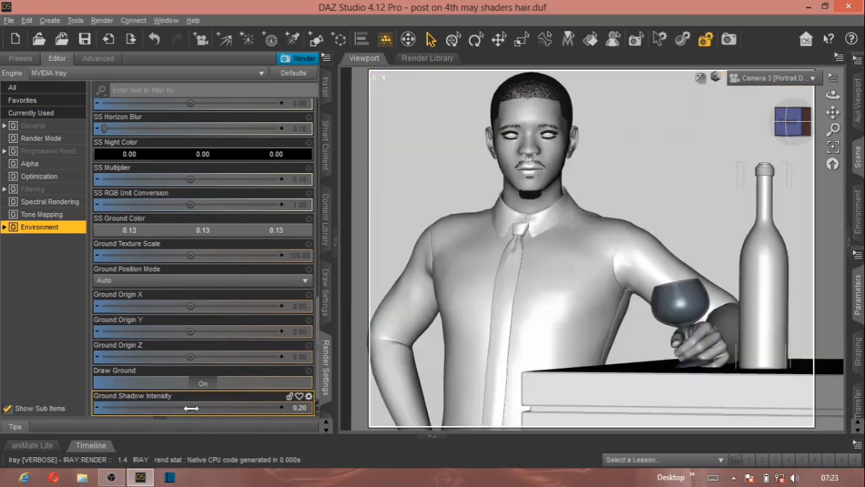
left_click_drag(191, 408, 150, 407)
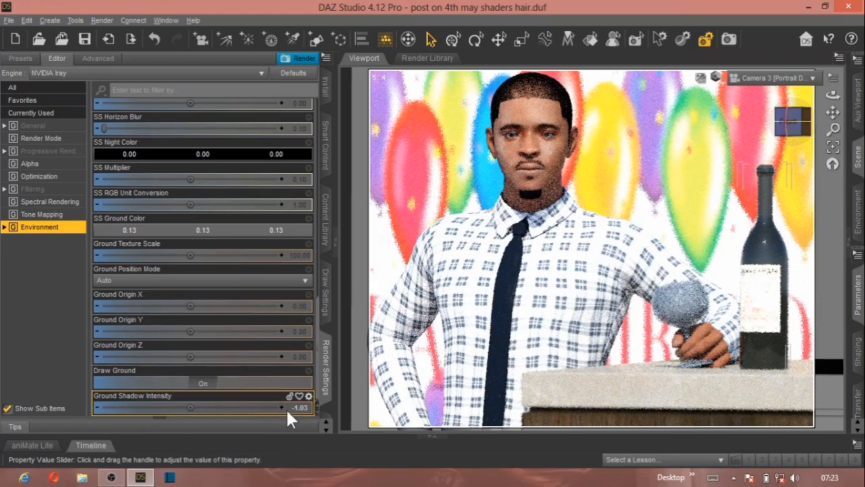
- Reset the Ground Shadow Intensity to its default value
mouse_move(300, 409)
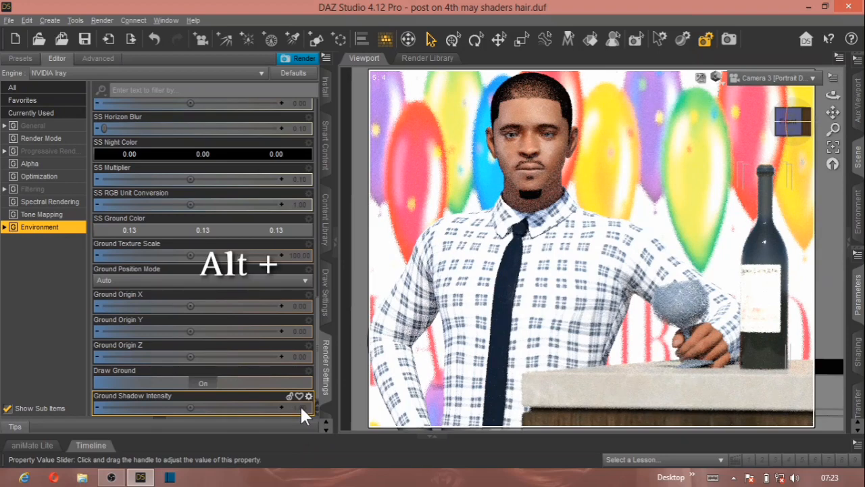
left_click(300, 404, "alt")
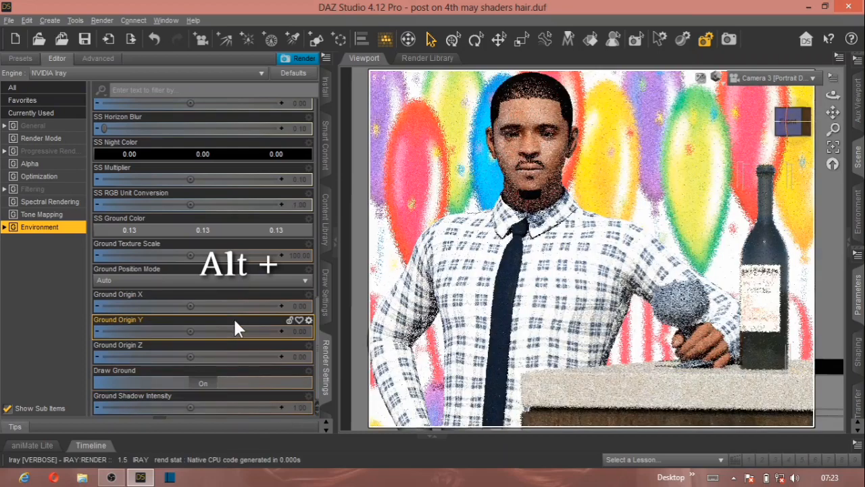
scroll(235, 322, "up", 3)
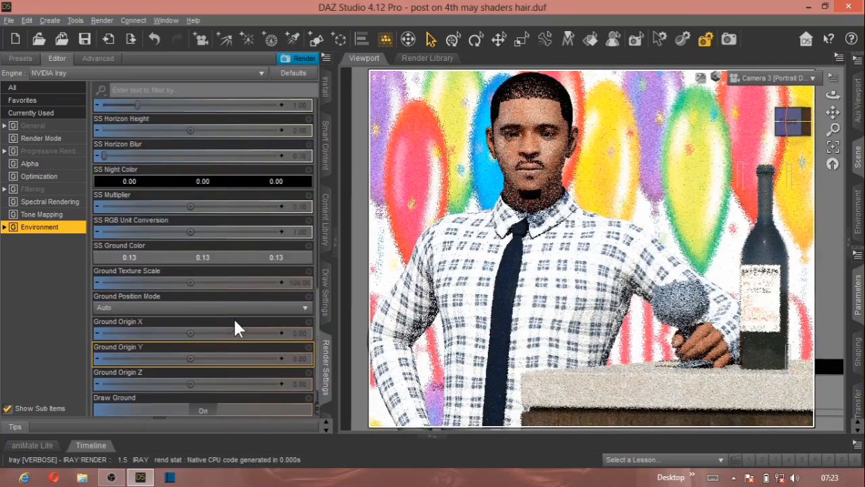
- Try SS Longitude values of -143.61 and -74.73 in the Environment settings
scroll(235, 328, "up", 3)
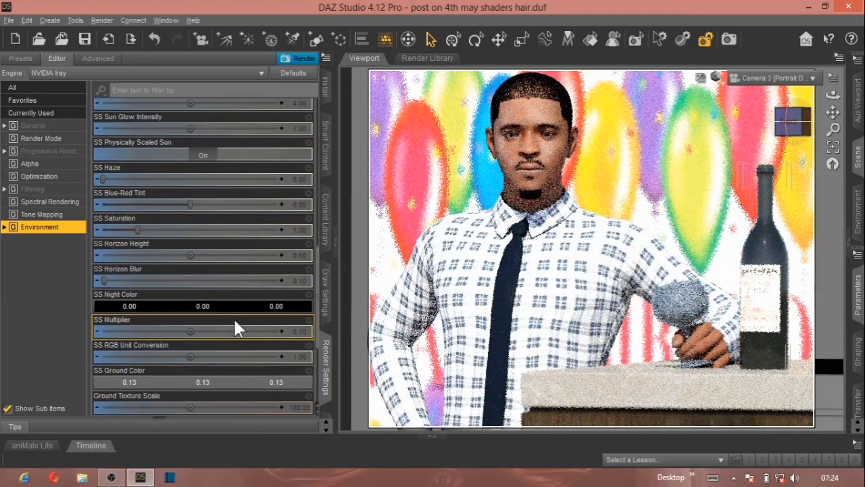
scroll(235, 328, "up", 6)
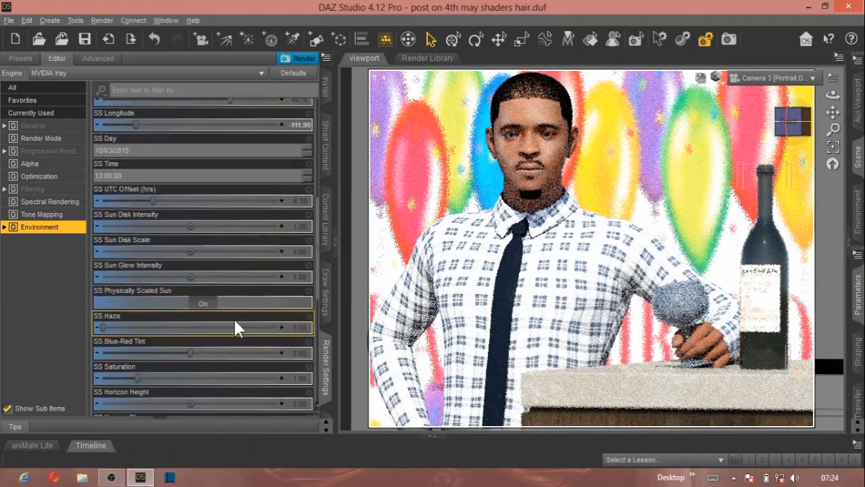
scroll(235, 323, "up", 3)
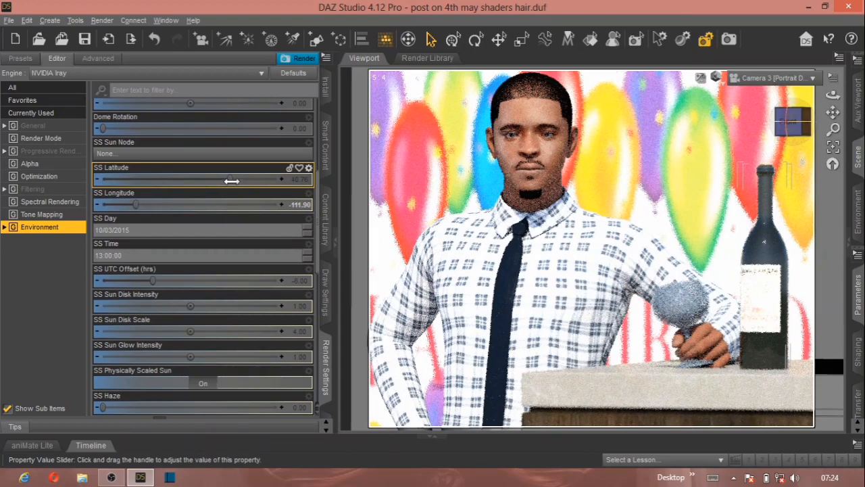
mouse_move(232, 181)
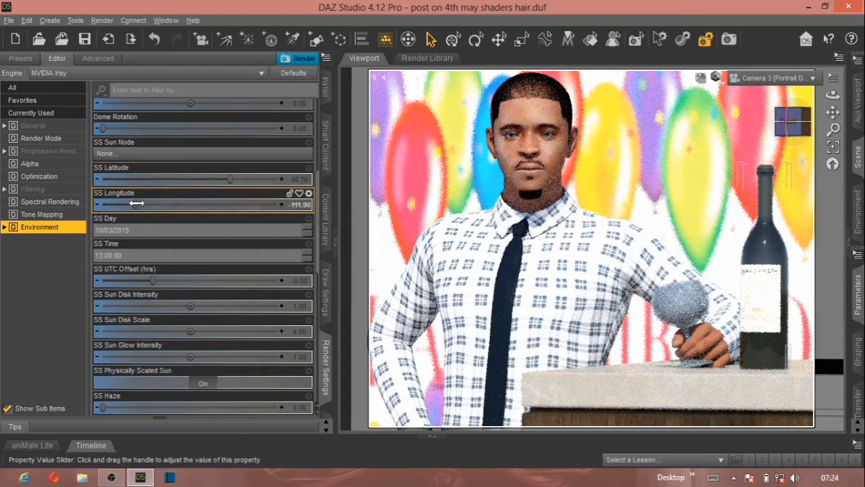
left_click_drag(136, 203, 120, 204)
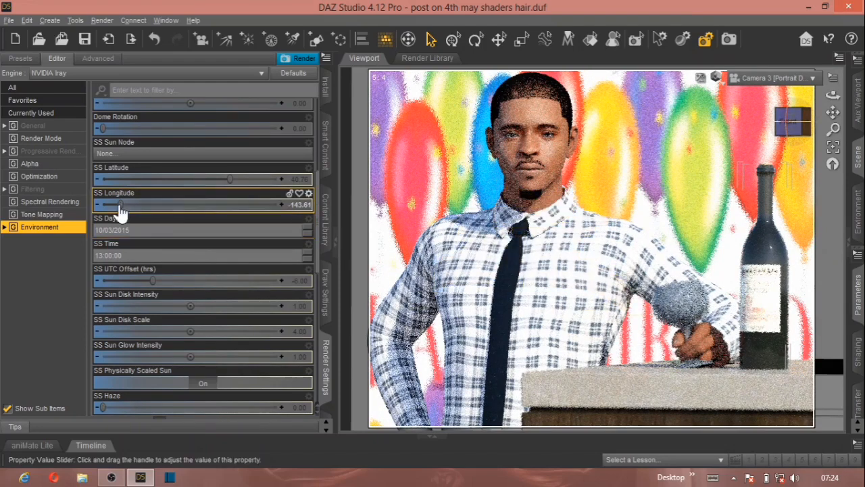
mouse_move(120, 205)
left_click_drag(121, 204, 154, 204)
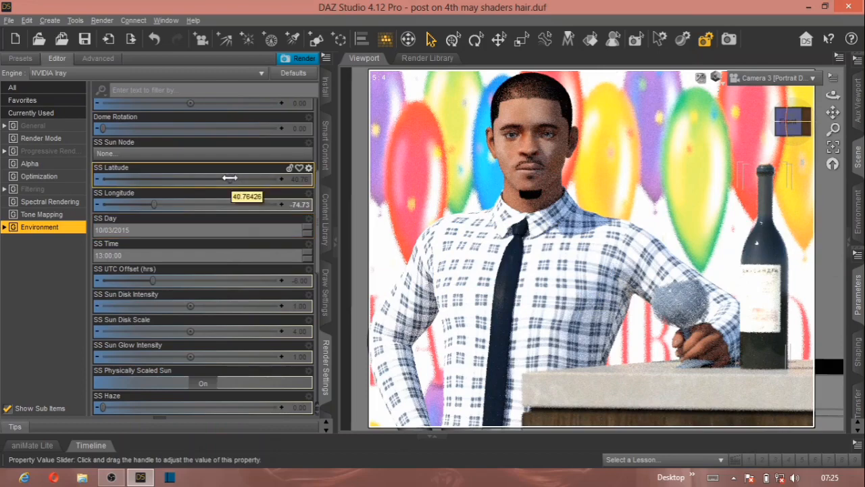
- Set the SS Latitude to 61.41 and the SS Longitude to -87.73 for the sun lighting
left_click_drag(229, 178, 226, 178)
left_click_drag(218, 178, 180, 176)
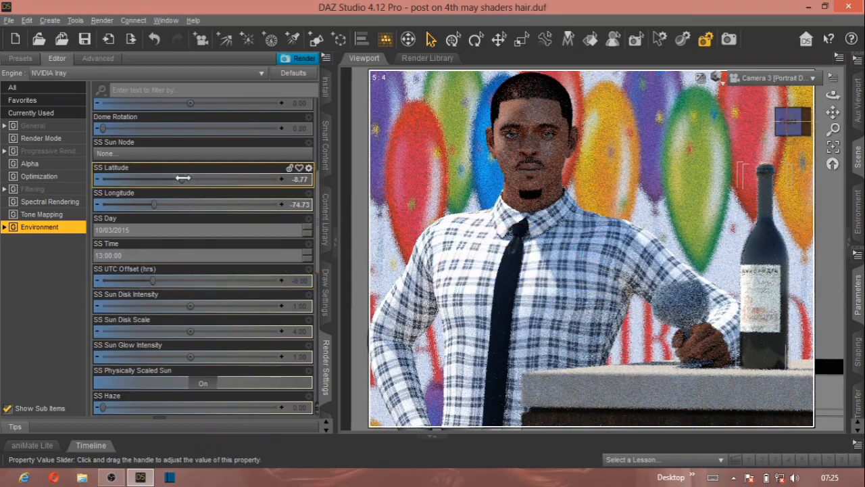
left_click_drag(181, 178, 250, 178)
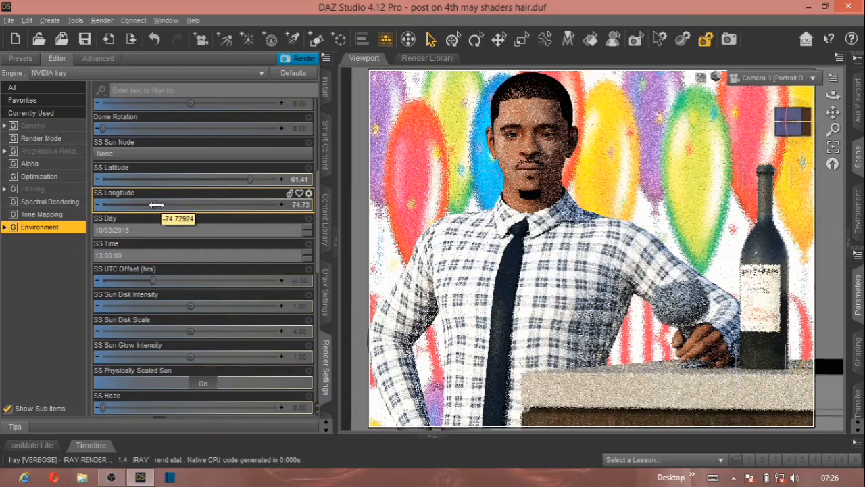
mouse_move(156, 204)
left_mouse_down()
mouse_move(178, 204)
mouse_move(148, 204)
left_mouse_up()
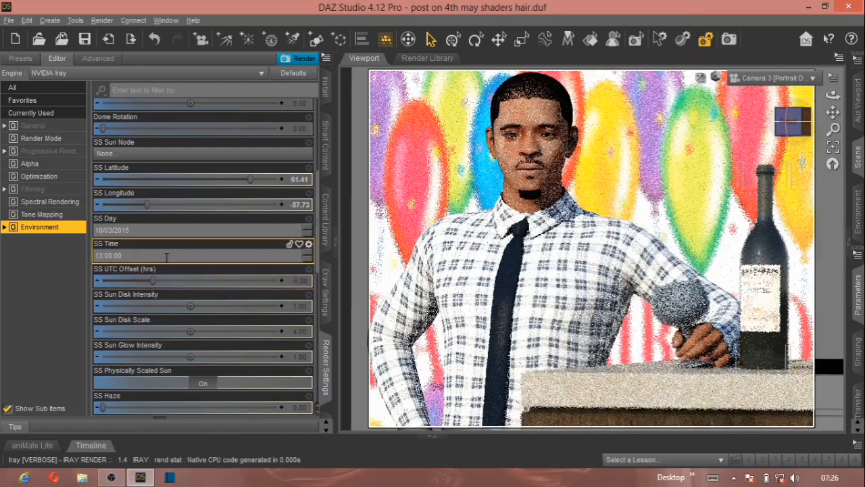
- Set the Environment Mode to Dome and Scene and the Environment Map to None
scroll(152, 155, "up", 5)
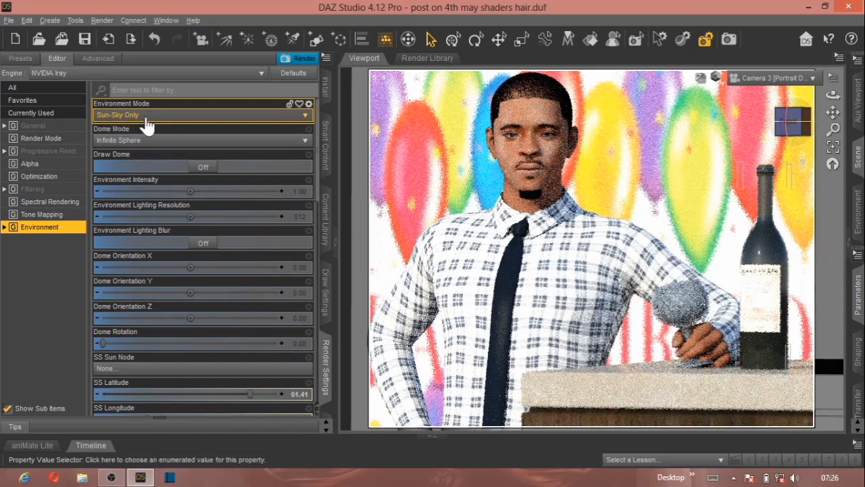
left_click(145, 119)
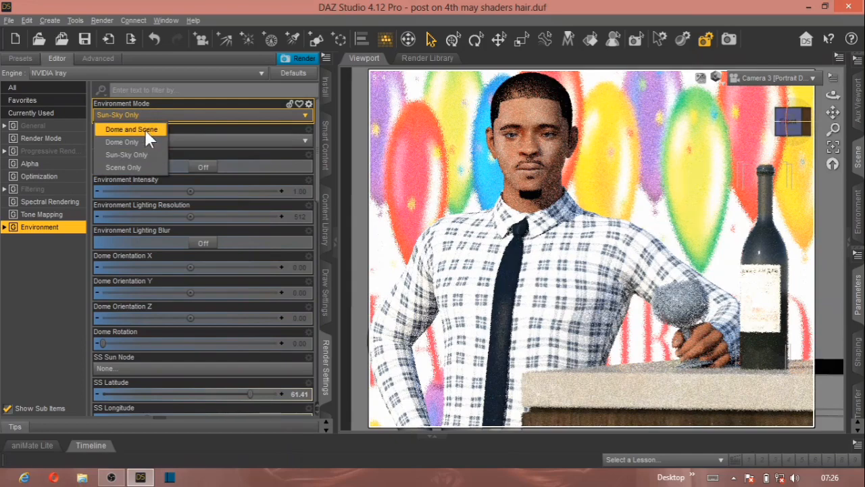
left_click(144, 128)
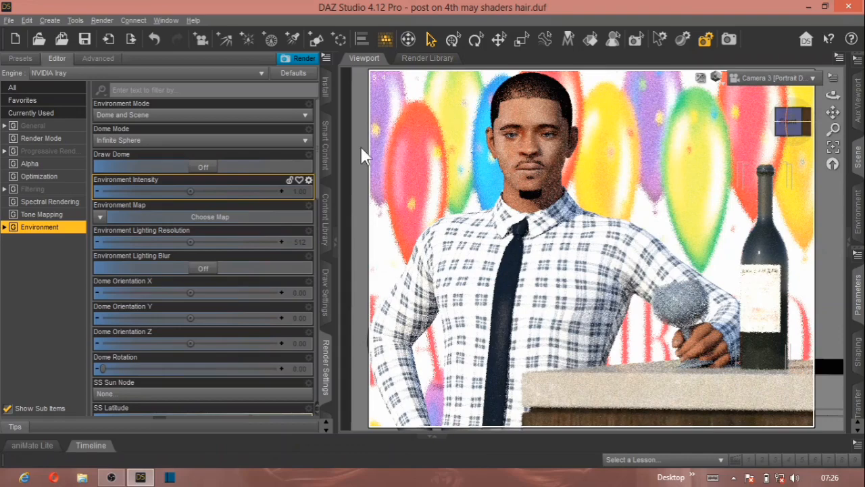
left_click(100, 218)
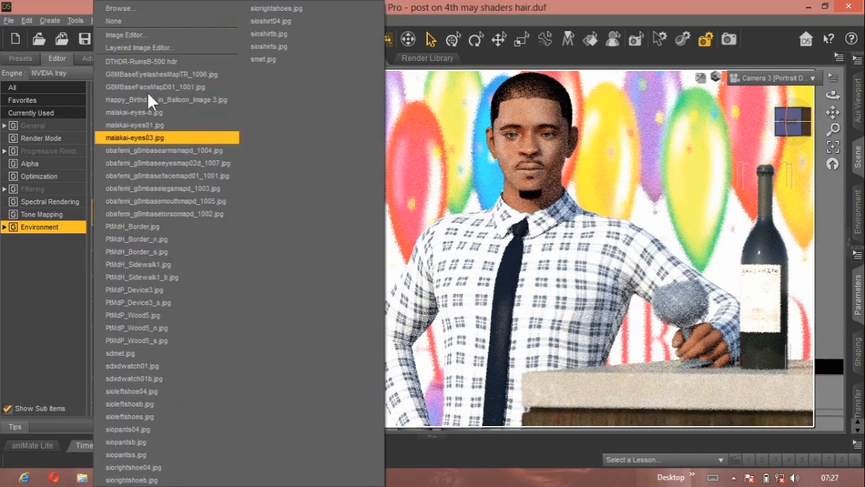
left_click(154, 21)
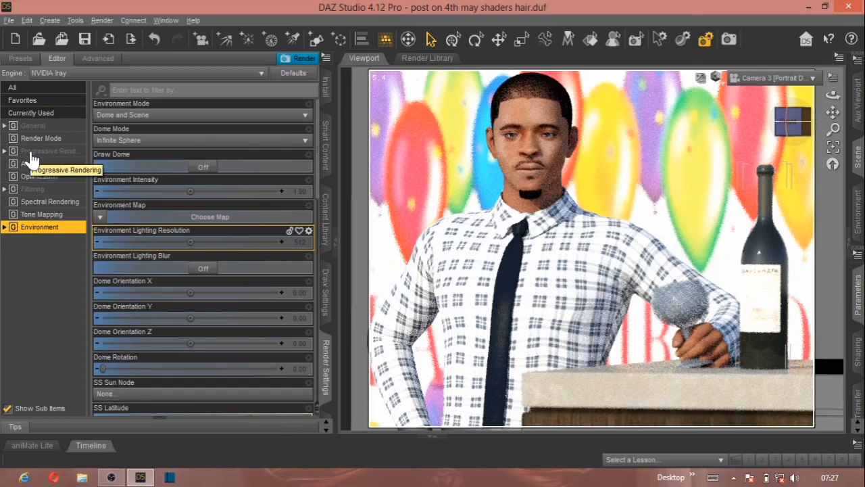
- Turn on Post Denoiser Available and Post Denoiser Enable in the Filtering settings
left_click(35, 216)
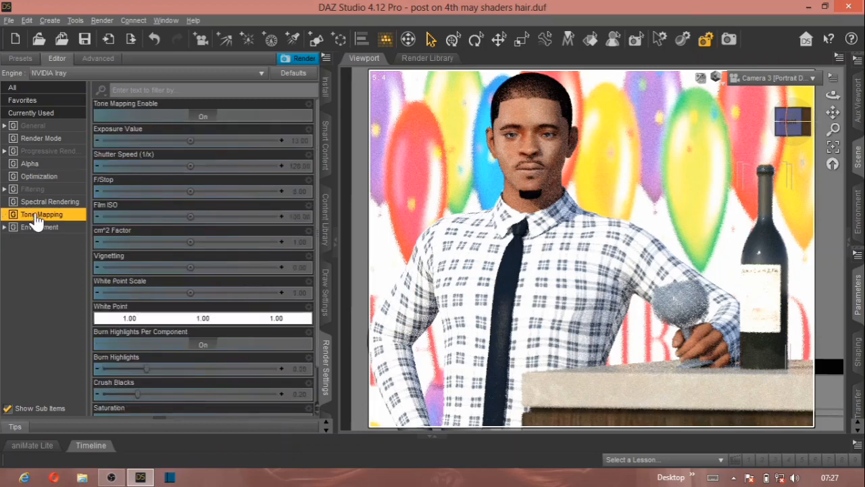
left_click(39, 204)
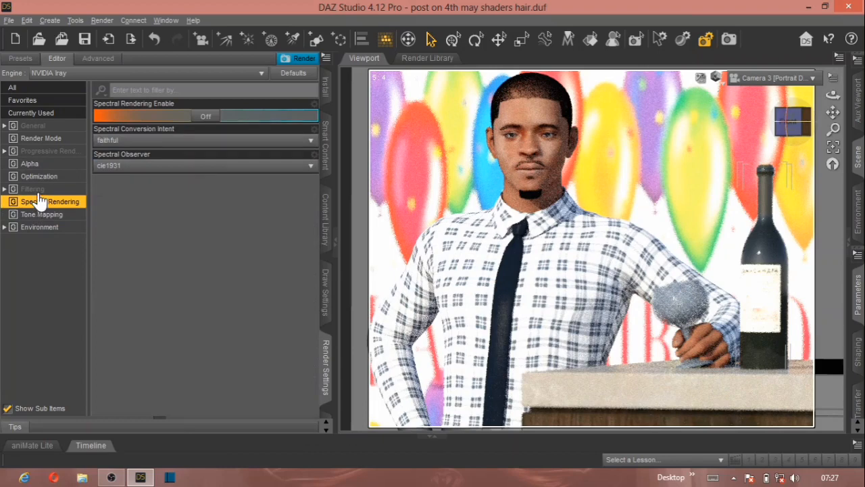
left_click(34, 189)
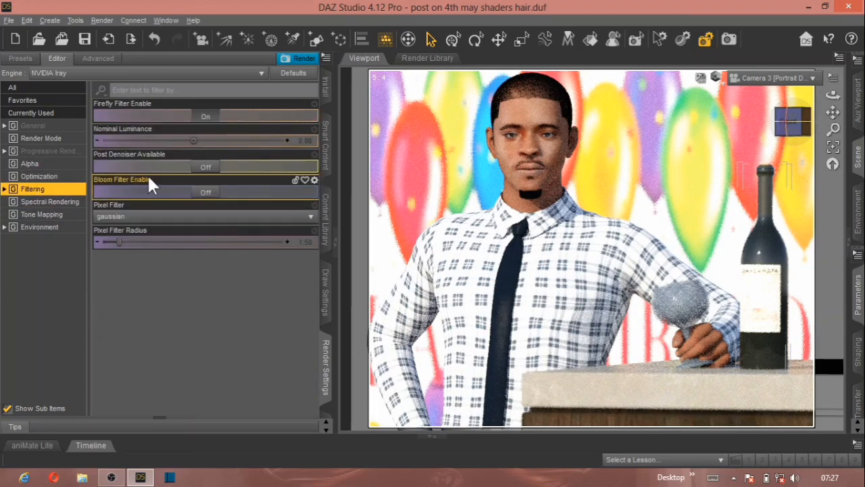
left_click(206, 169)
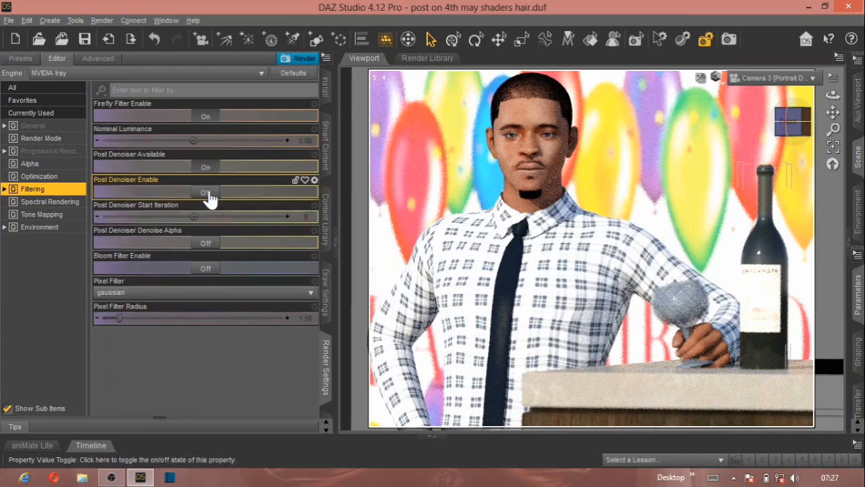
left_click(208, 192)
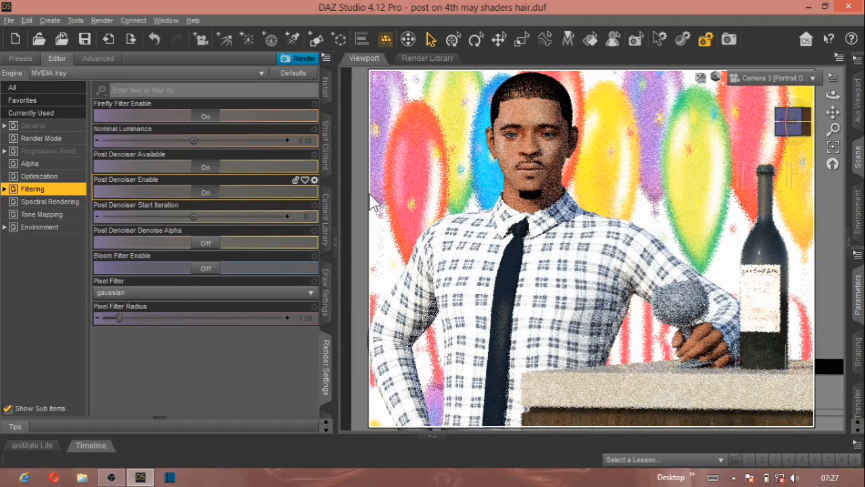
- Reset Max Time in the Progressive Rendering settings to its default of 7200 seconds
left_click(39, 153)
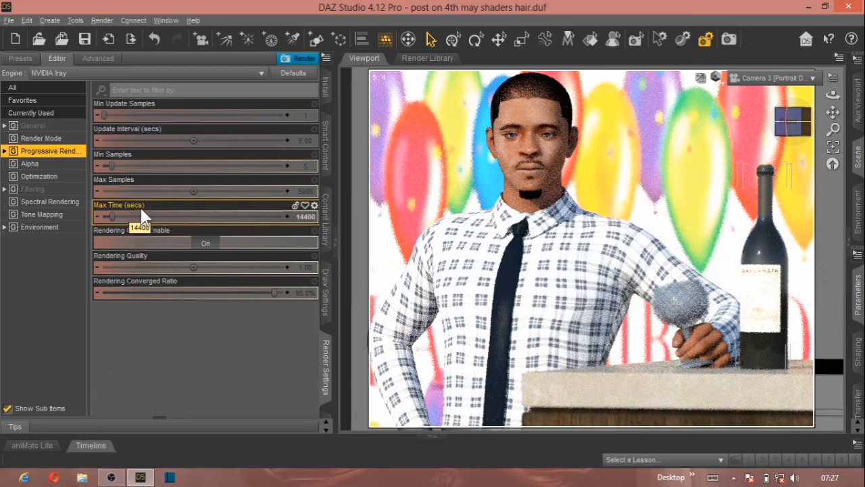
left_click(306, 217, "alt")
mouse_move(306, 219)
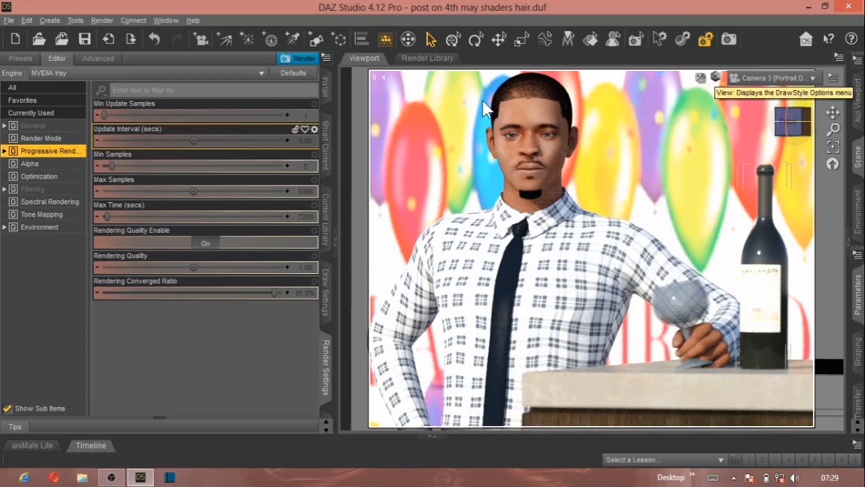
- Start rendering the scene, clear the render window from view and move the progress window over the middle of the viewport
left_click(299, 59)
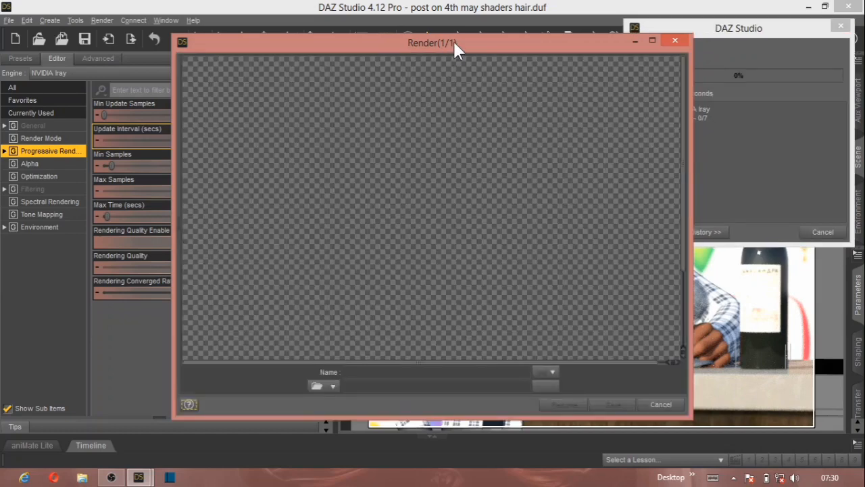
left_click_drag(454, 45, 371, 47)
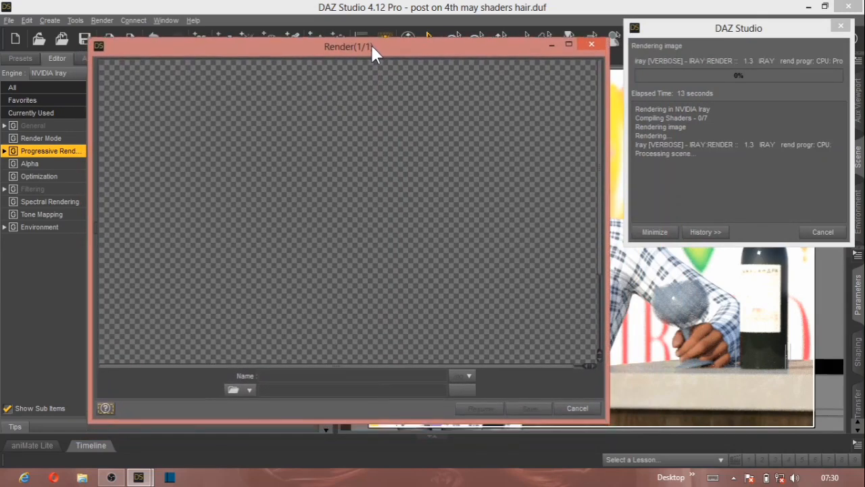
left_click(591, 45)
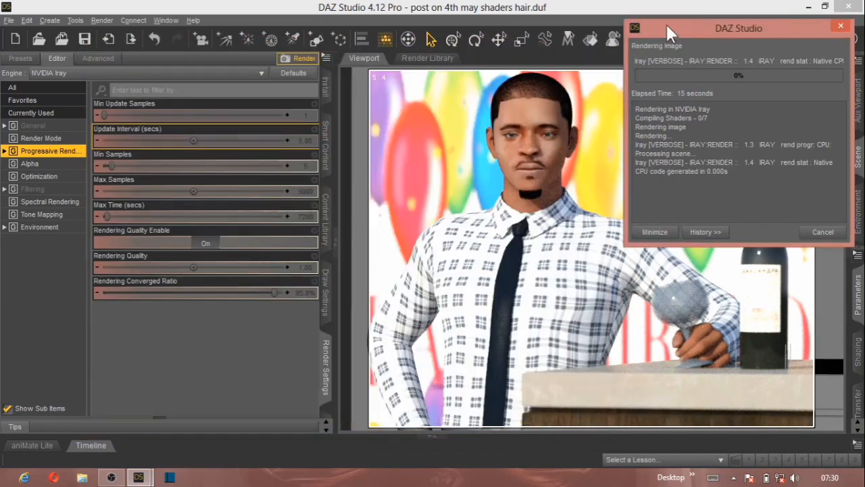
left_click_drag(667, 26, 390, 180)
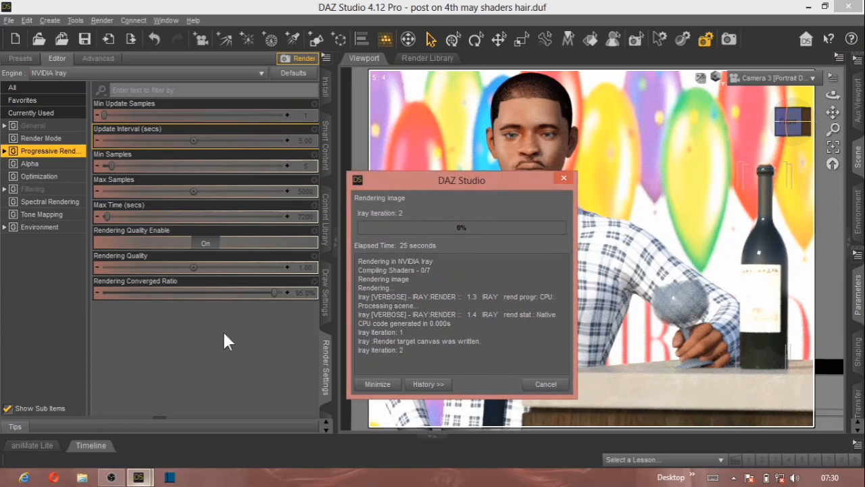
- Bring the render window back into view and narrow it around the man's head and torso
mouse_move(139, 477)
left_click(207, 400)
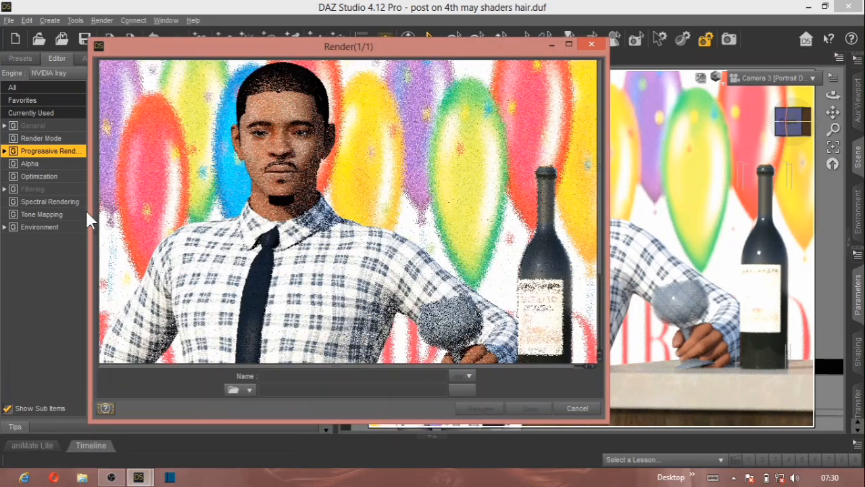
left_click_drag(88, 214, 294, 215)
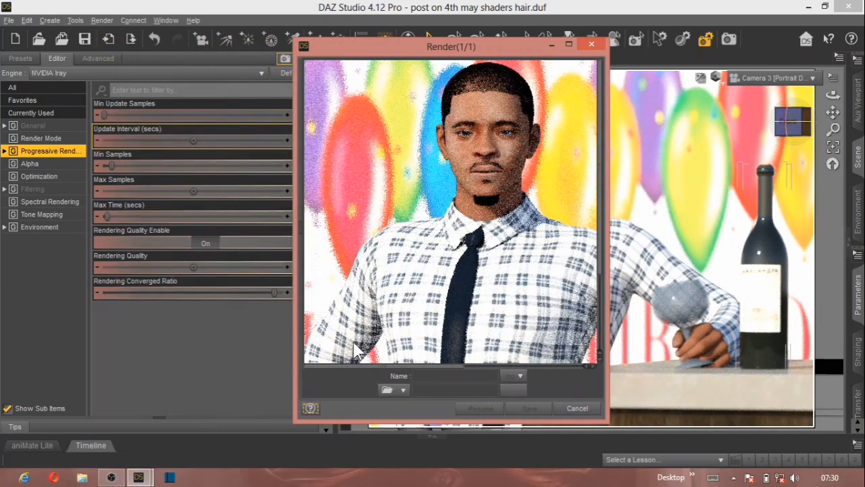
left_click_drag(360, 369, 390, 369)
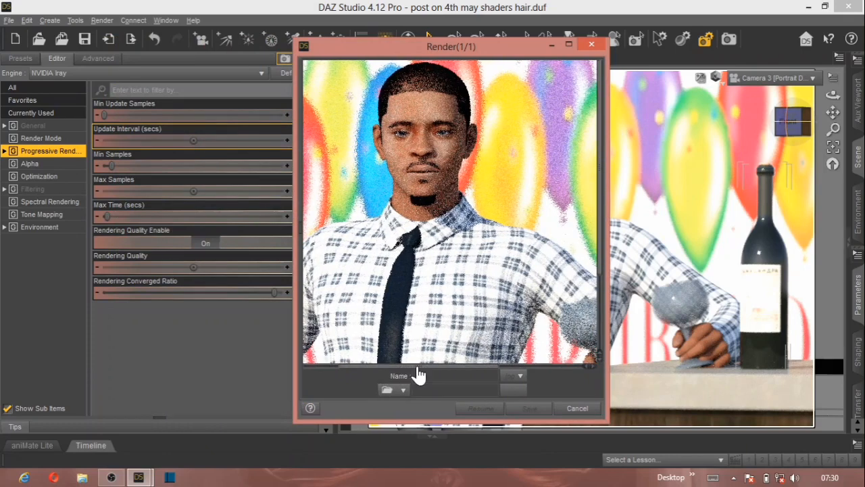
left_click_drag(430, 374, 421, 372)
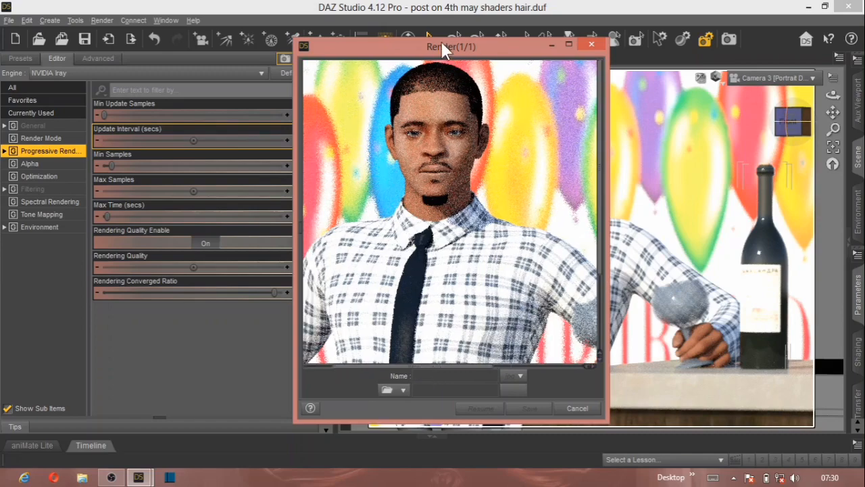
- Place the render window beside the progress window and narrow it so the two do not overlap
left_click_drag(442, 48, 702, 39)
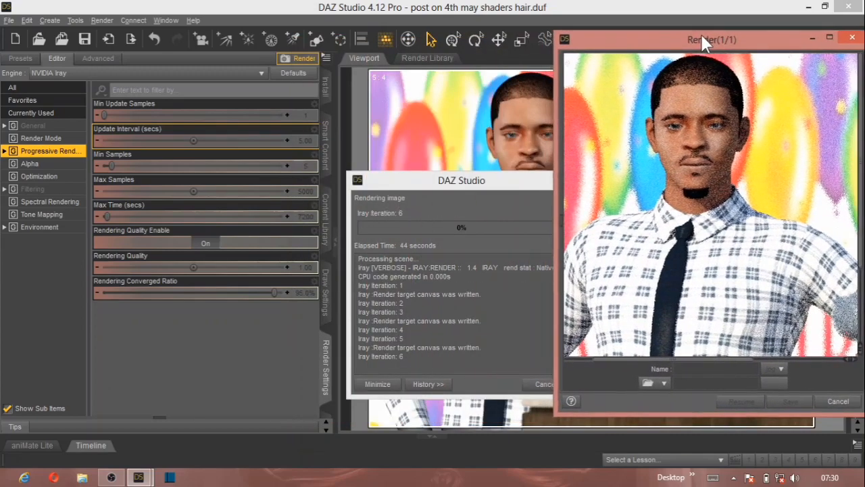
left_click_drag(558, 164, 585, 162)
left_click_drag(660, 39, 657, 39)
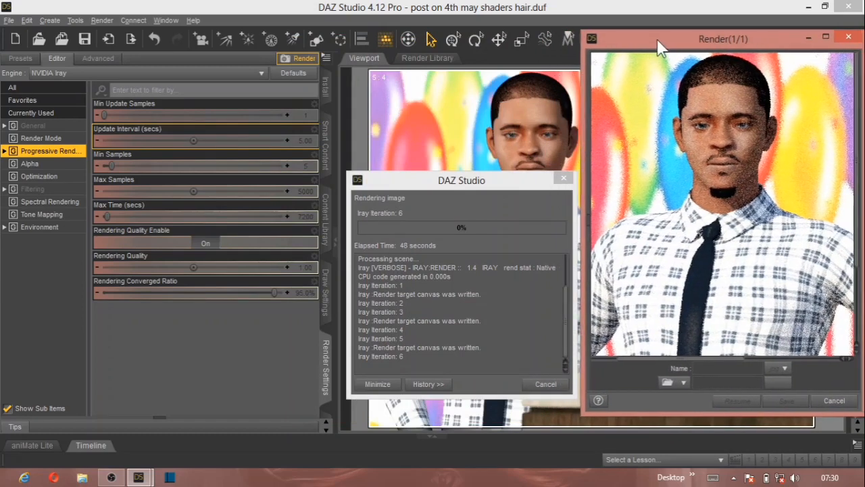
- Reposition the progress window and bring the render window back into view to monitor the render
left_click(432, 179)
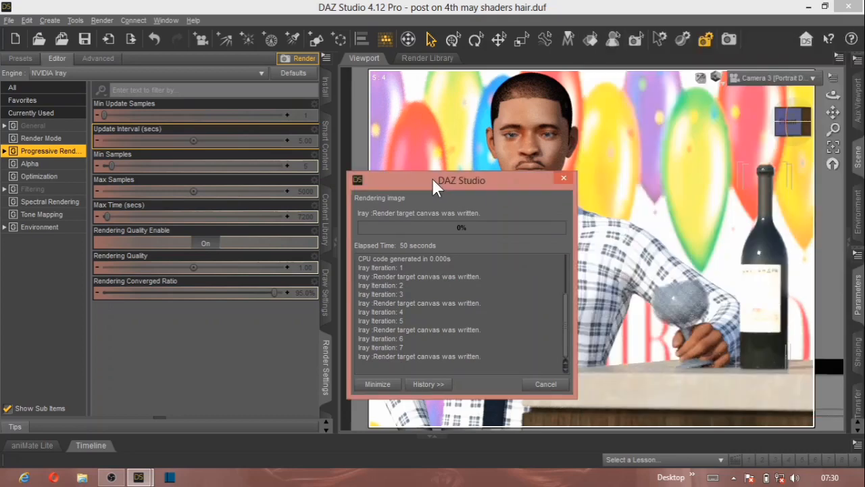
left_click_drag(433, 180, 423, 143)
mouse_move(141, 477)
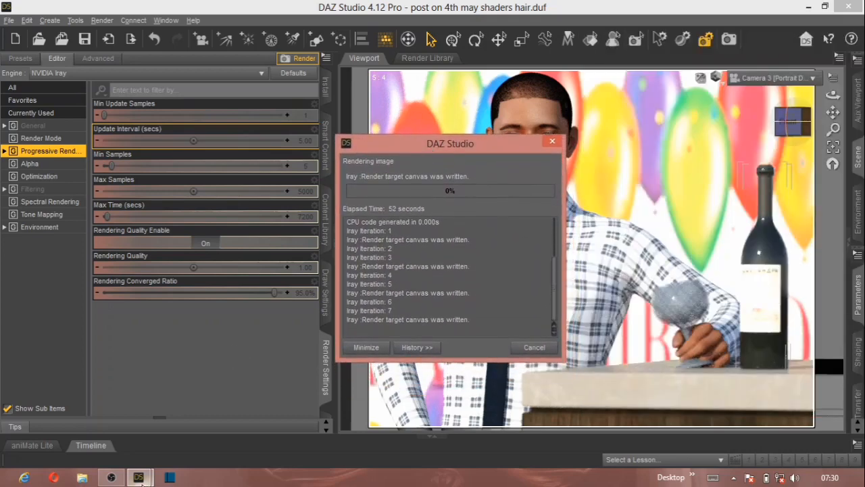
left_click(215, 419)
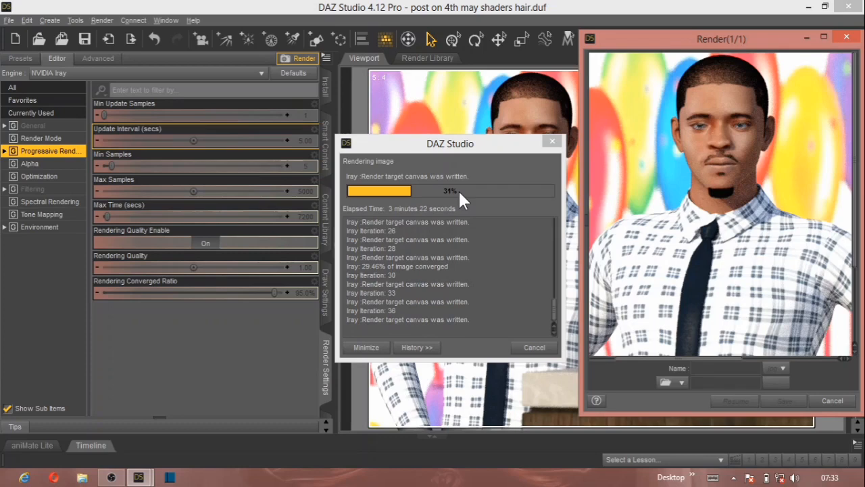
left_click_drag(418, 144, 435, 140)
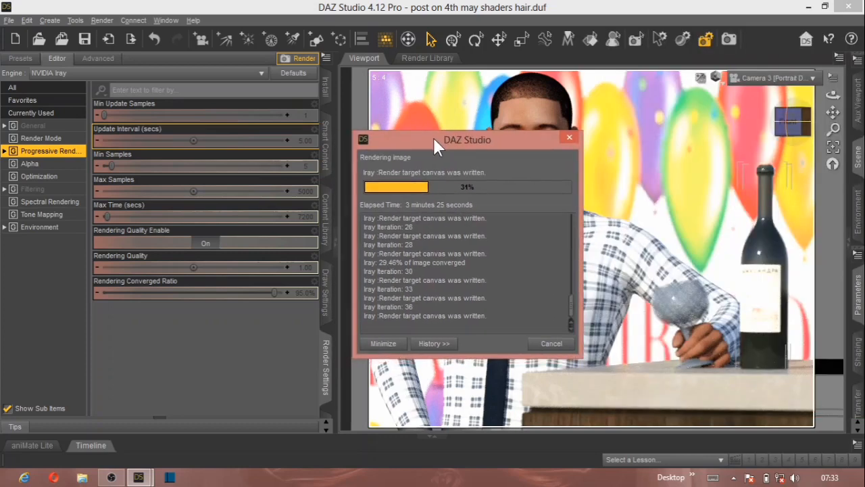
- Bring the render window back into view and inspect the partly rendered image at full-screen size, then restore the smaller window
mouse_move(138, 477)
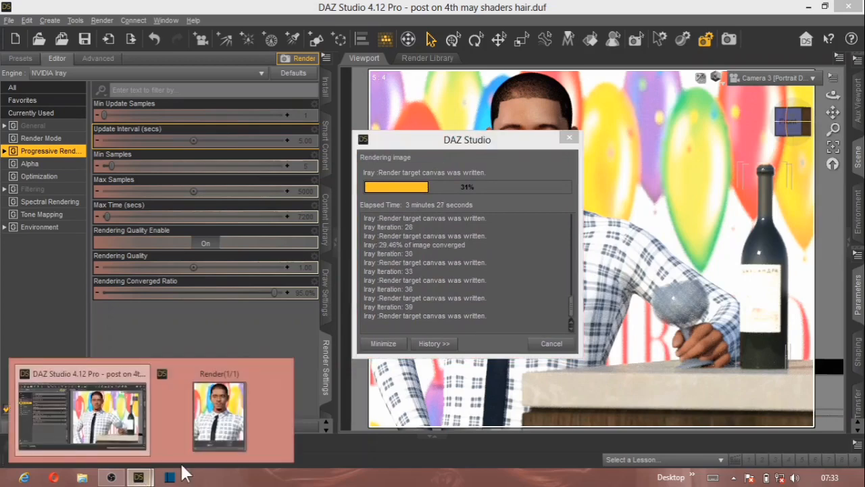
left_click(242, 422)
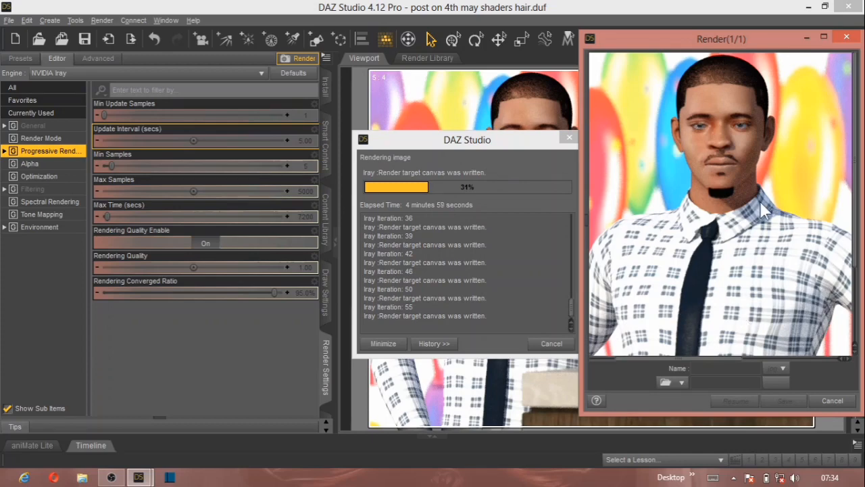
left_click(824, 39)
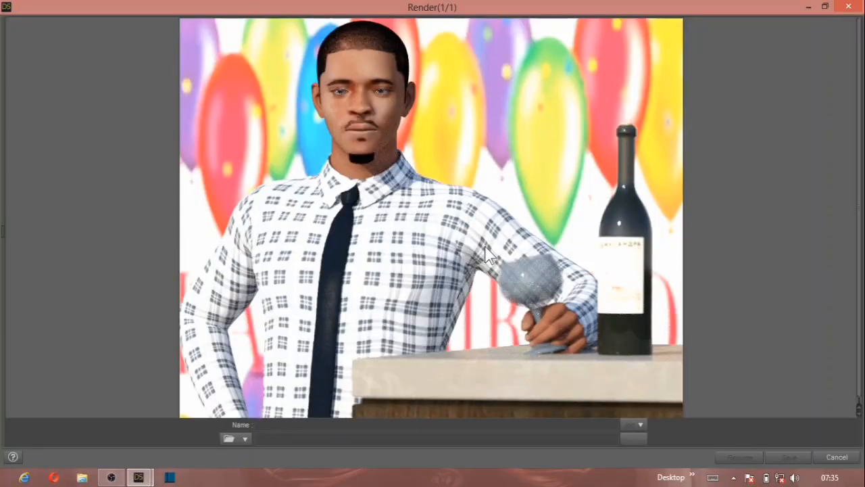
left_click(824, 8)
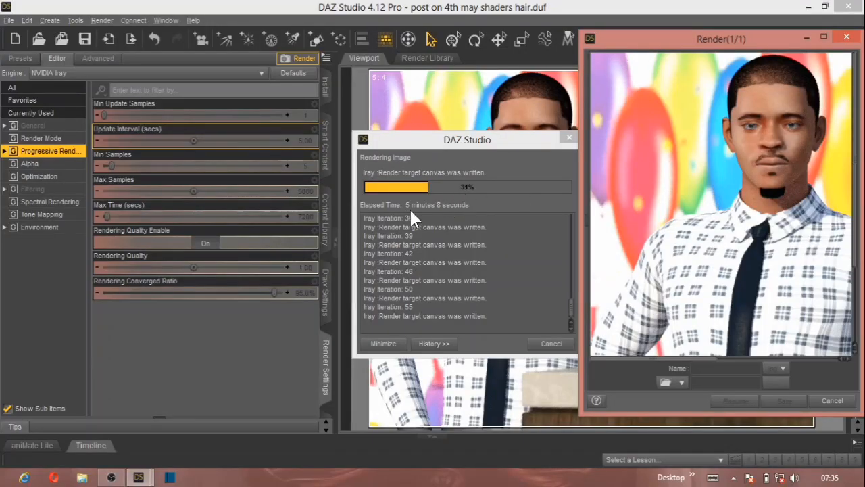
left_click(824, 38)
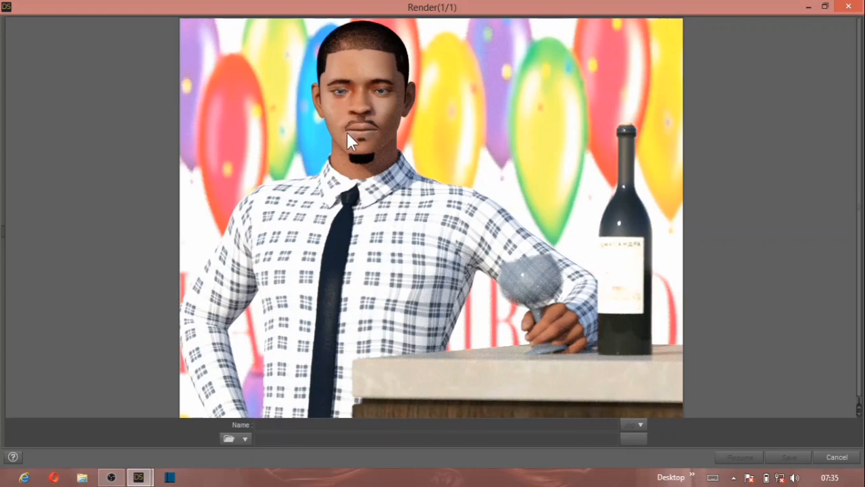
left_click(824, 7)
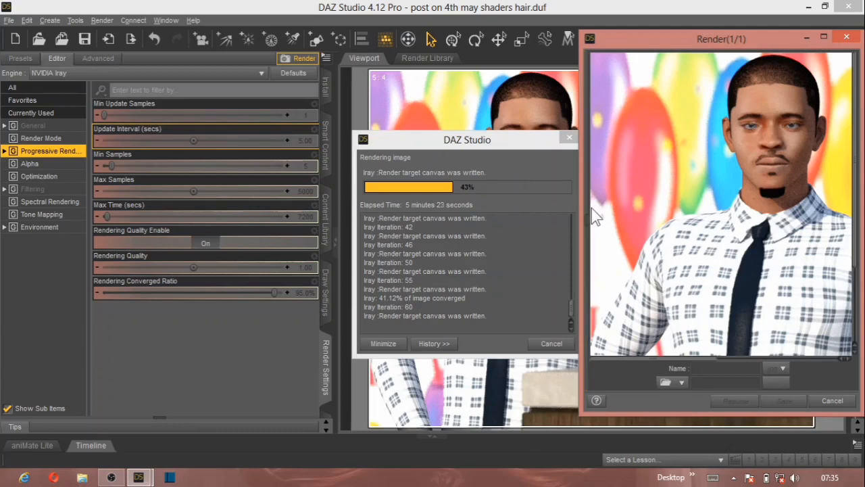
- Cancel the running render and show the stopped render window at full-screen size
left_click(550, 347)
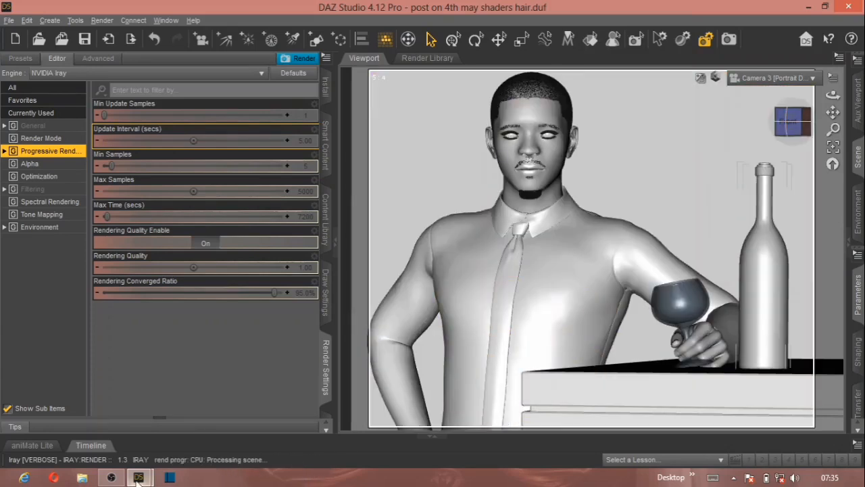
mouse_move(169, 477)
left_click(239, 416)
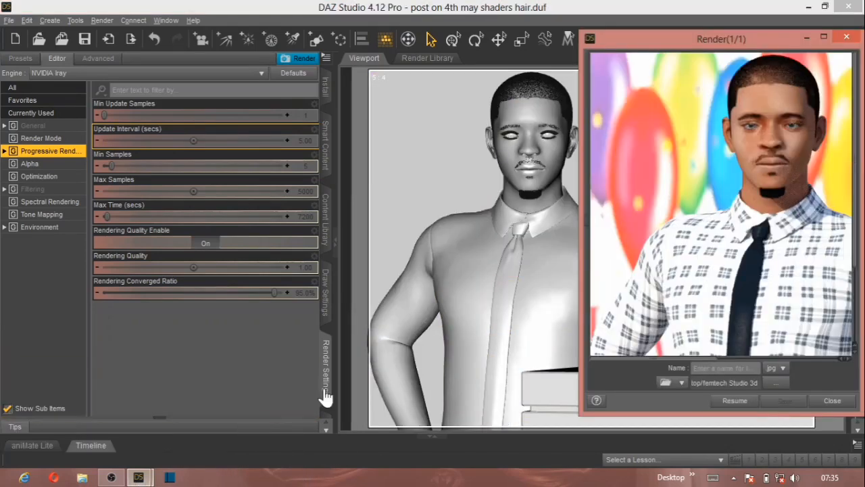
left_click(824, 38)
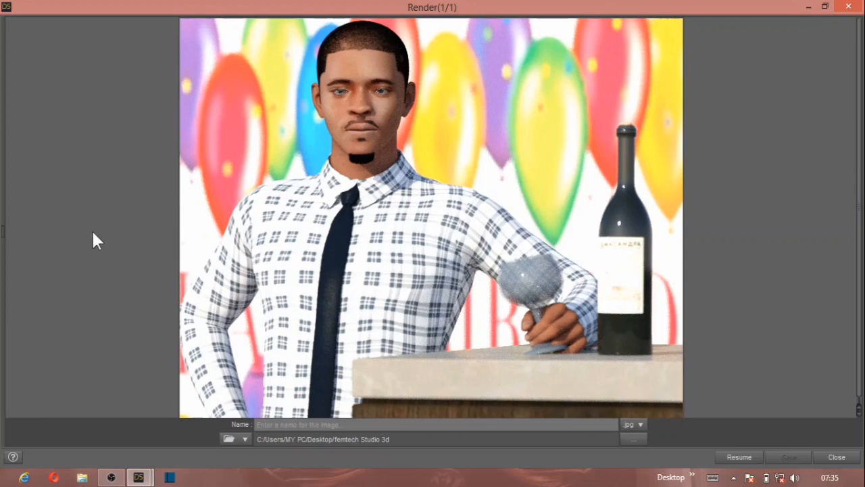
- Expand the render window's hidden settings pane and display its Progressive Rendering settings at full-screen size
left_click(5, 241)
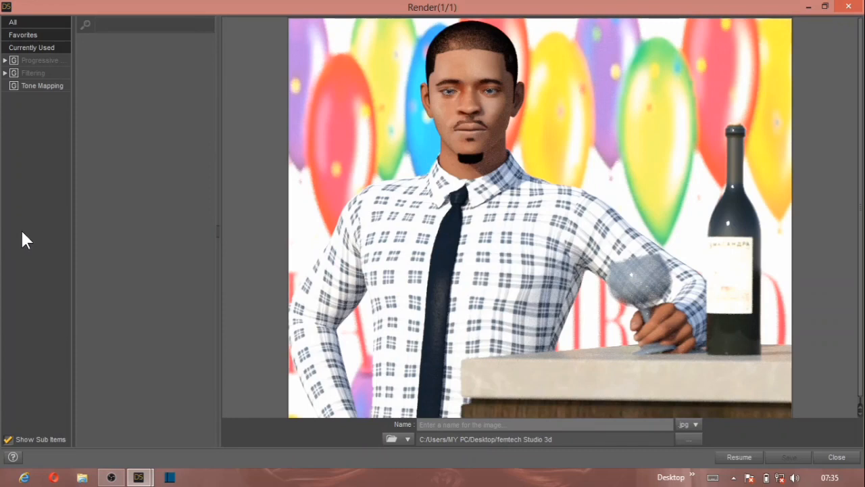
left_click(41, 61)
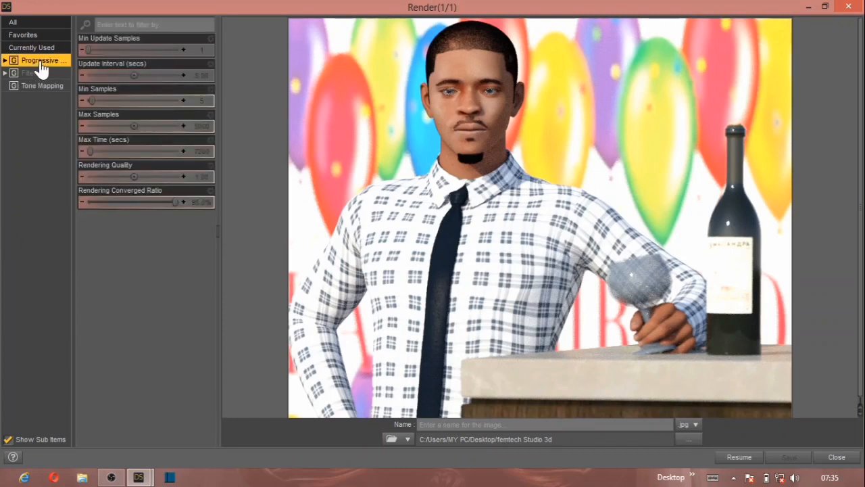
left_click(823, 7)
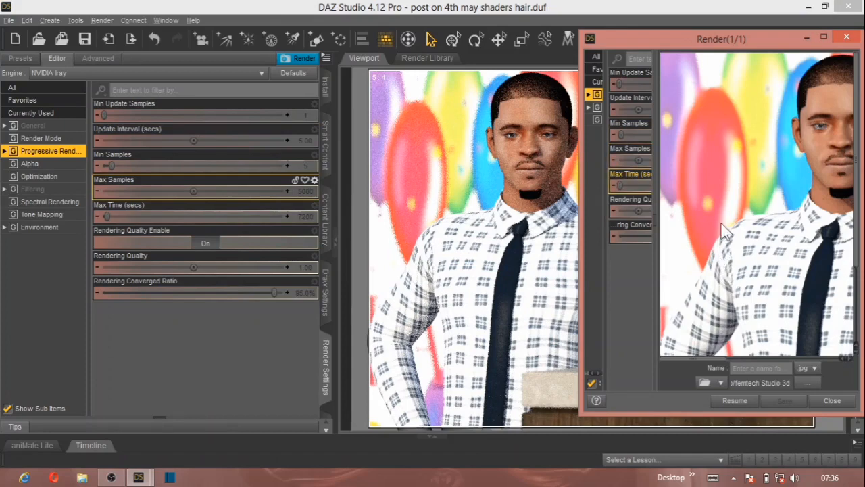
left_click(823, 37)
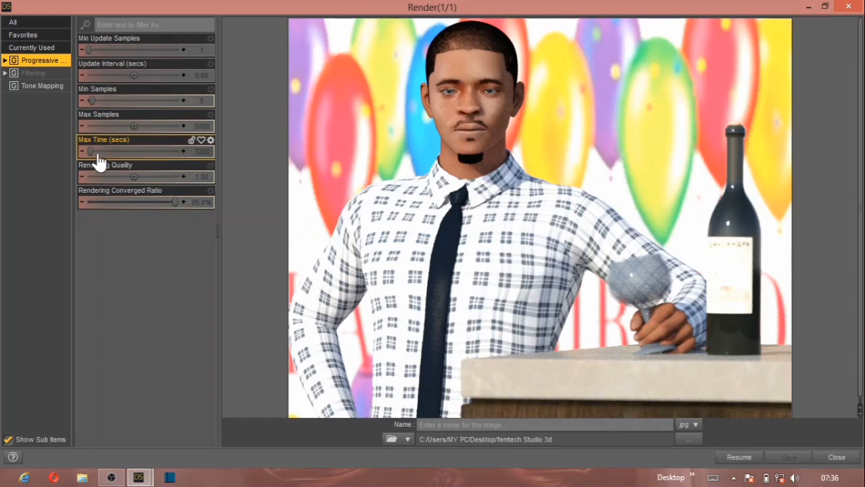
- Raise the render window's Max Time to 39058 seconds and resume the stopped render
mouse_move(91, 152)
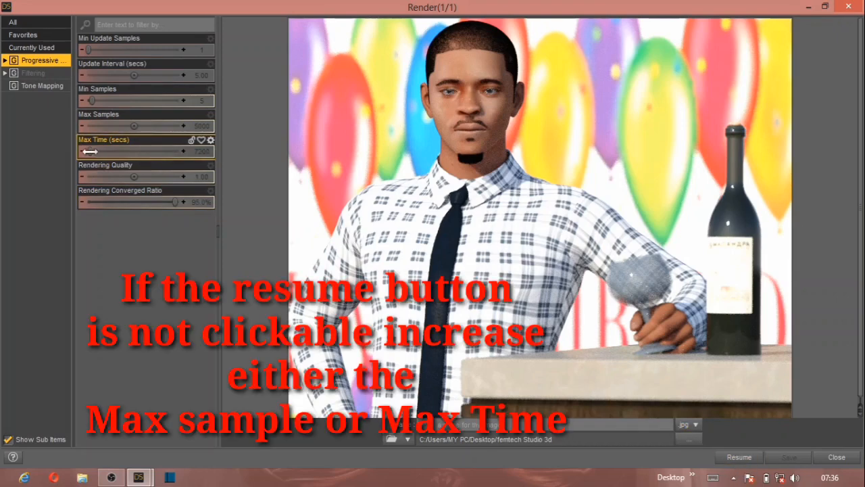
left_click_drag(90, 152, 99, 152)
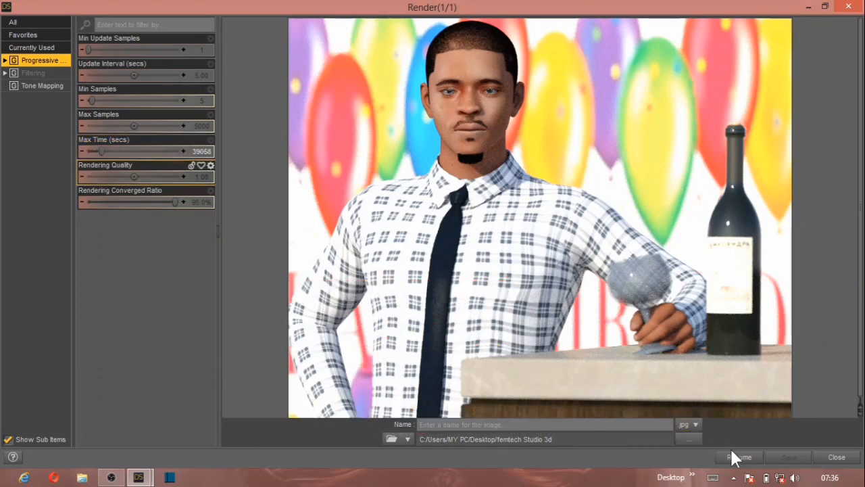
left_click(731, 458)
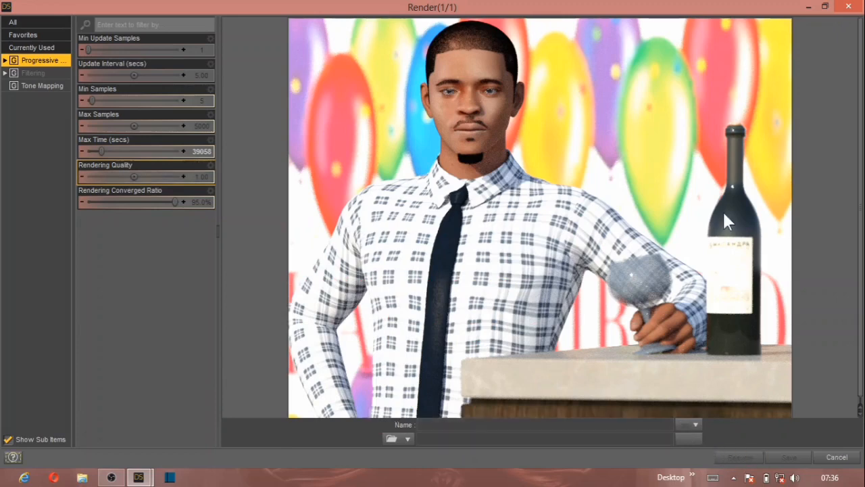
- Restore the render window to its smaller size, collapse its settings pane and center the man in the image
left_click(824, 6)
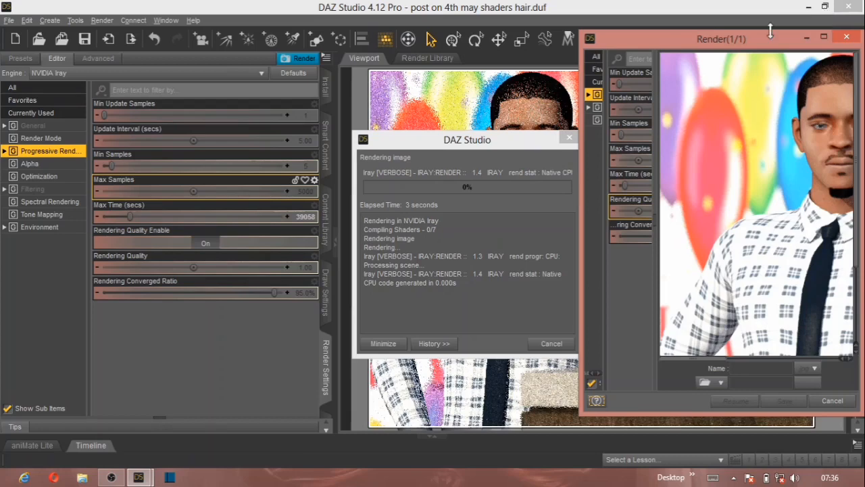
left_click(656, 218)
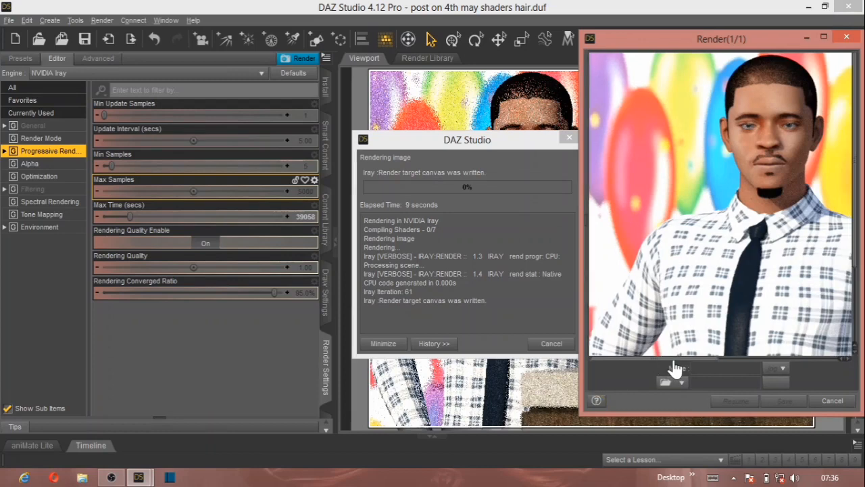
left_click_drag(673, 361, 685, 359)
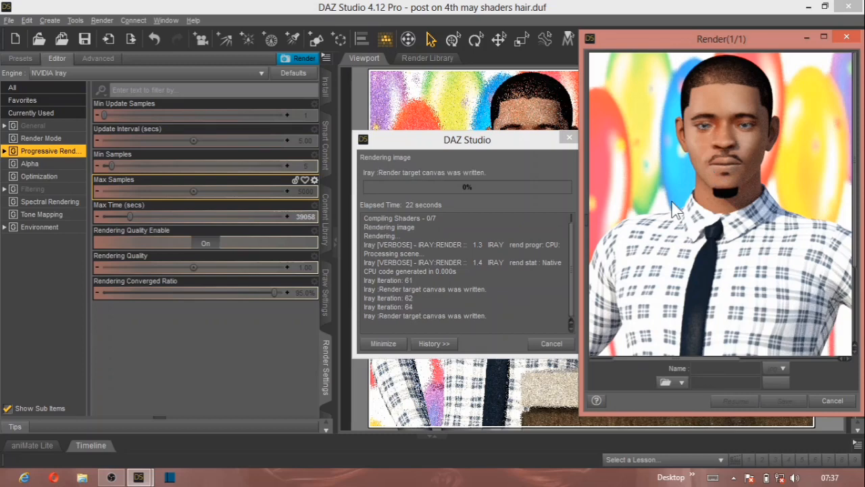
- Cancel the resumed render and switch the viewport's draw style to Texture Shaded
left_click(551, 347)
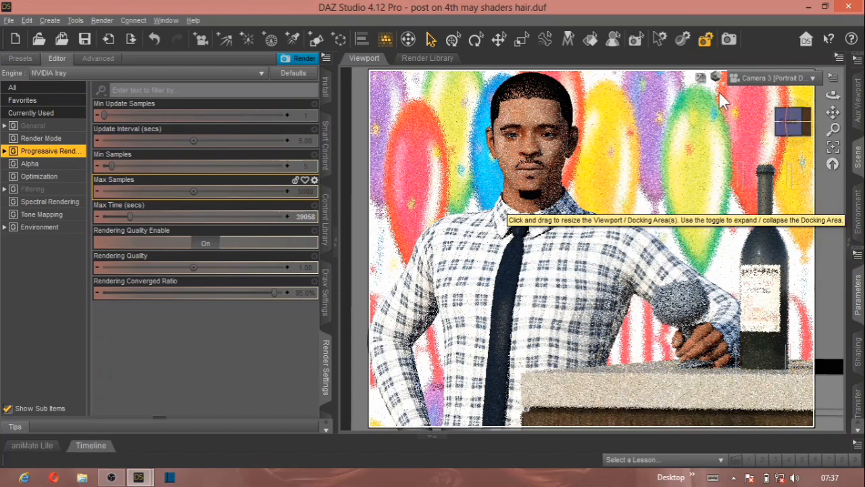
left_click(784, 81)
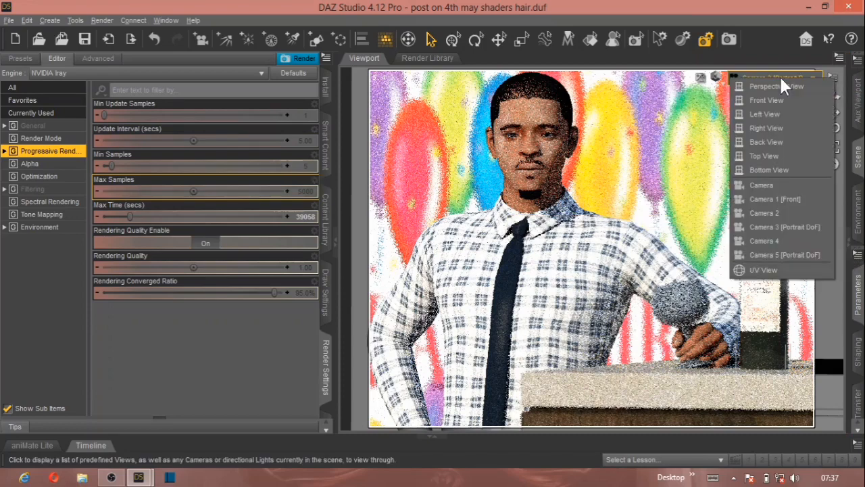
left_click(721, 62)
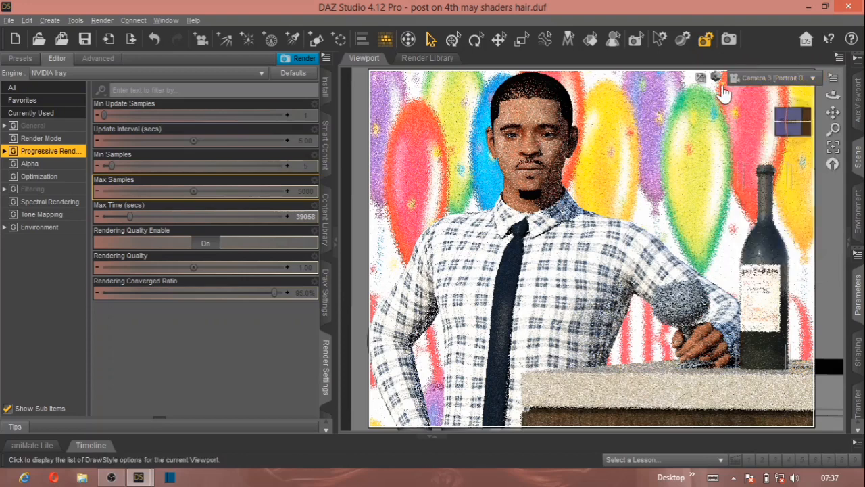
left_click(718, 82)
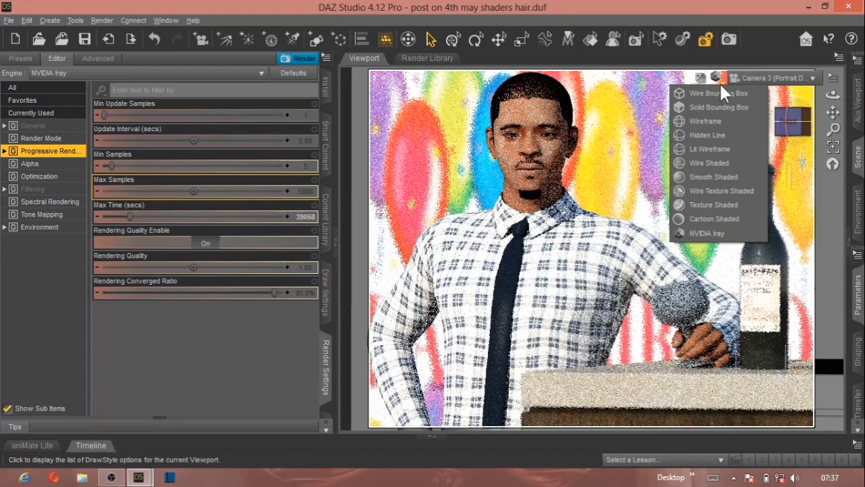
left_click(720, 205)
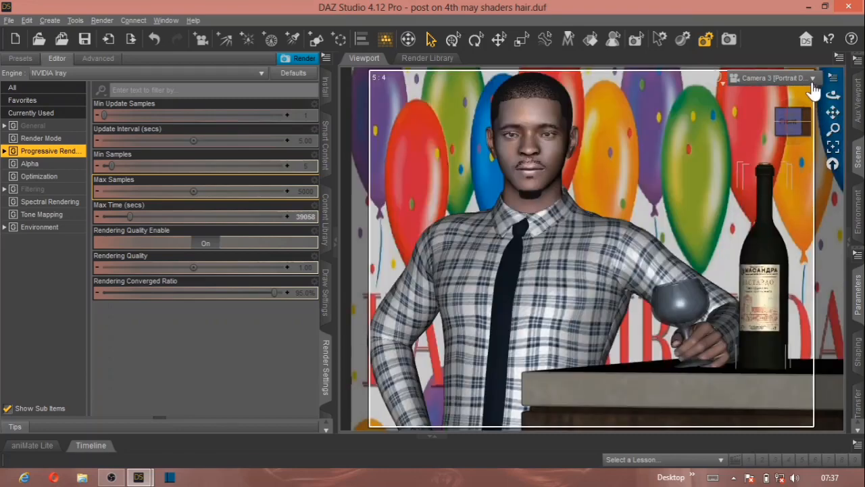
- Switch the viewport to Perspective View and show the whole birthday scene from the front
left_click(815, 80)
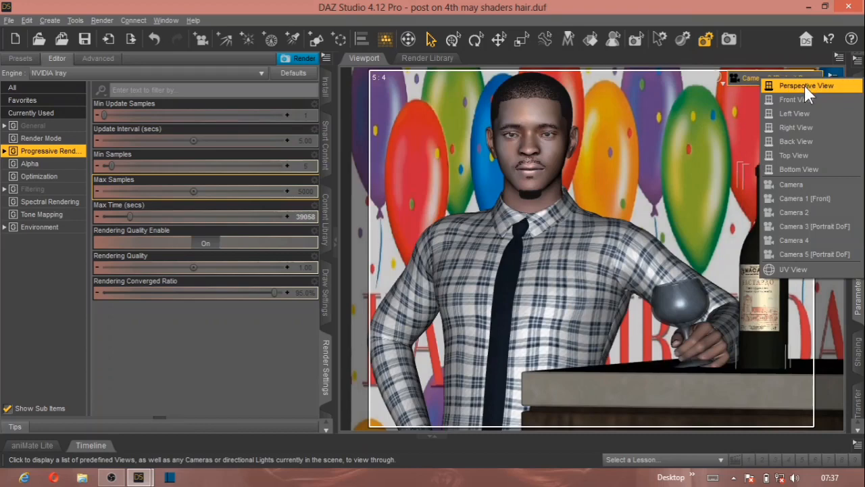
left_click(806, 86)
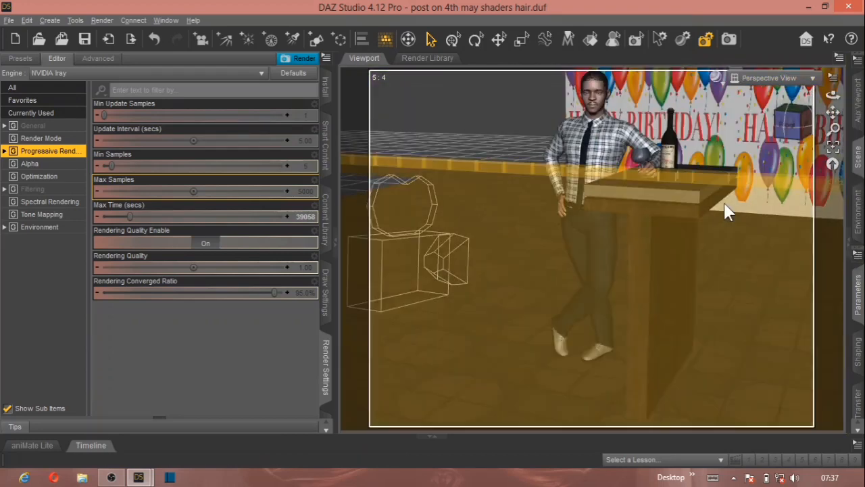
scroll(724, 204, "down", 2)
scroll(724, 205, "down", 5)
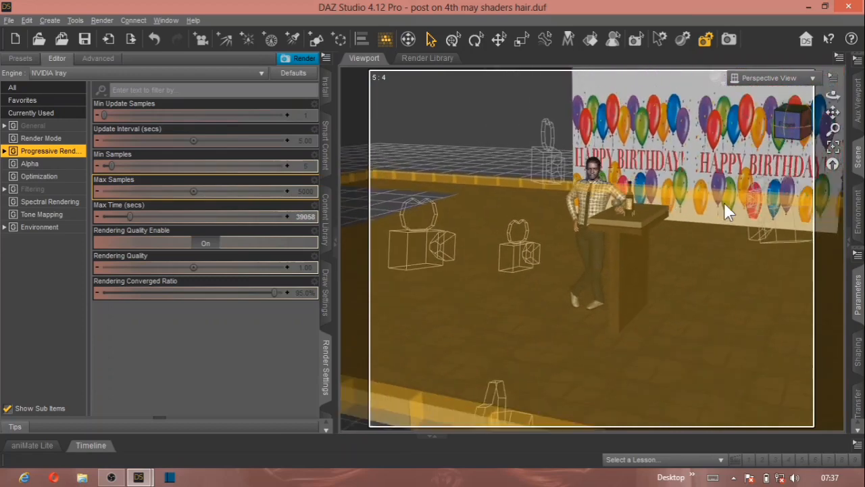
scroll(724, 202, "down", 4)
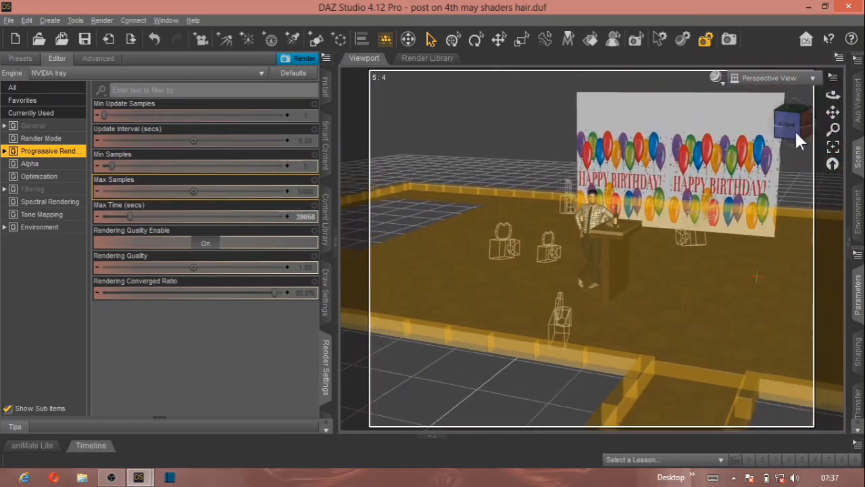
mouse_move(833, 95)
left_mouse_down()
mouse_move(777, 104)
mouse_move(831, 96)
left_mouse_up()
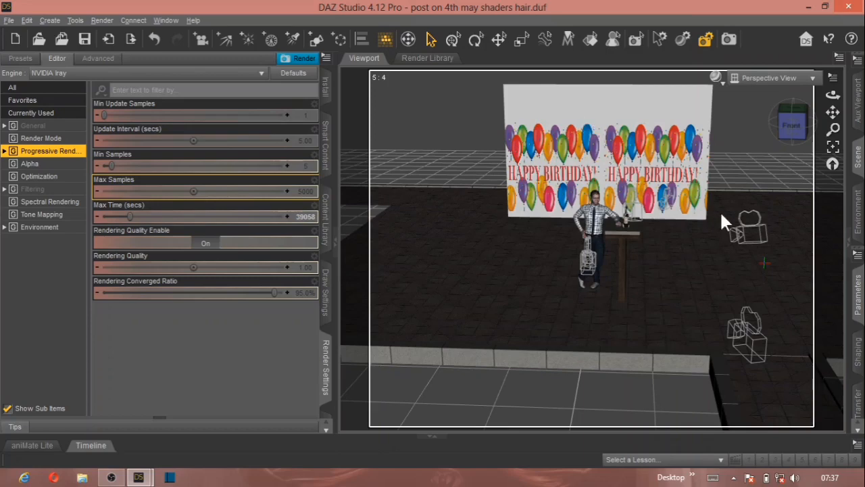
- Select the table beside the man in the perspective view
scroll(646, 230, "down", 2)
scroll(646, 229, "up", 5)
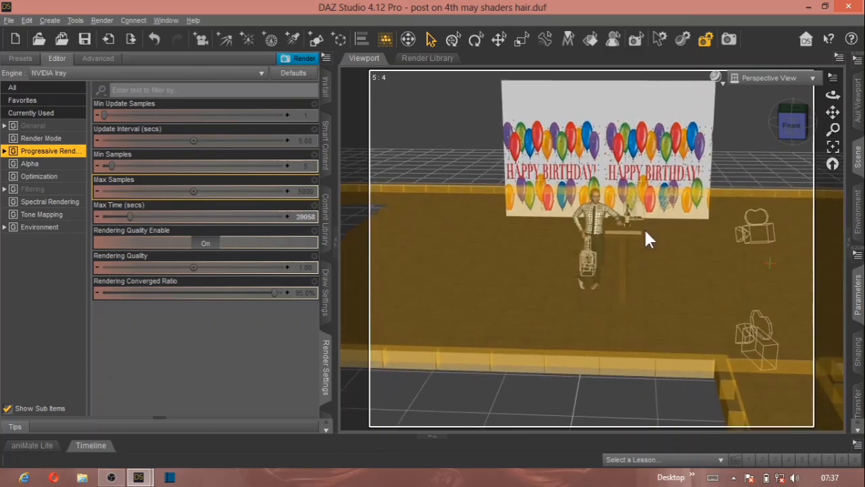
scroll(646, 229, "up", 5)
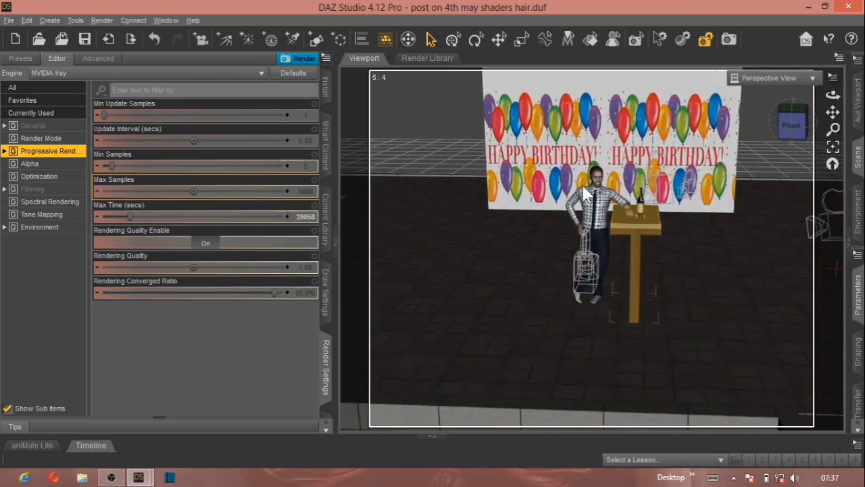
left_click(642, 231)
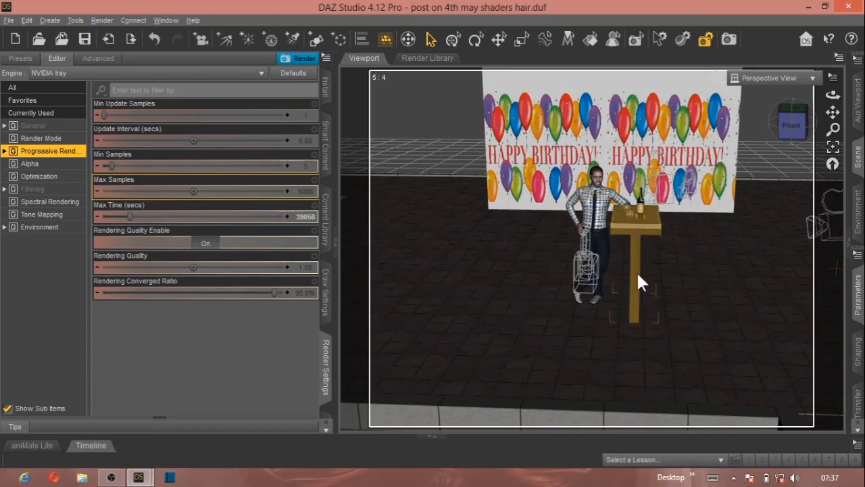